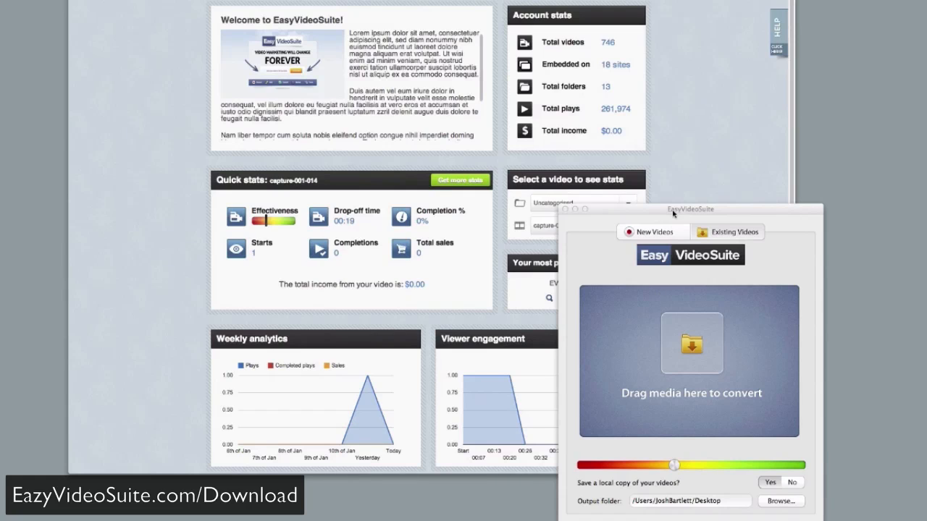
Shift the EasyVideoSuite converter window to the right by its title bar
drag(674, 213, 699, 219)
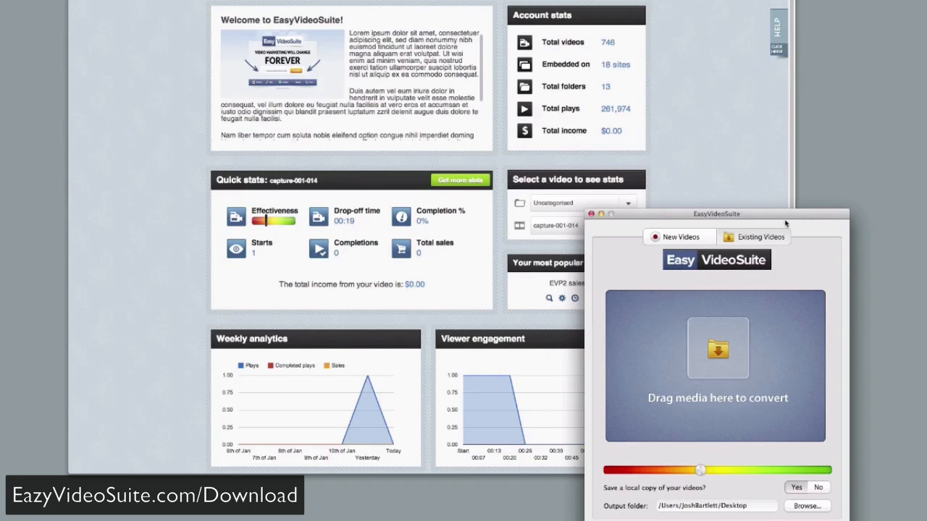
drag(769, 217, 818, 221)
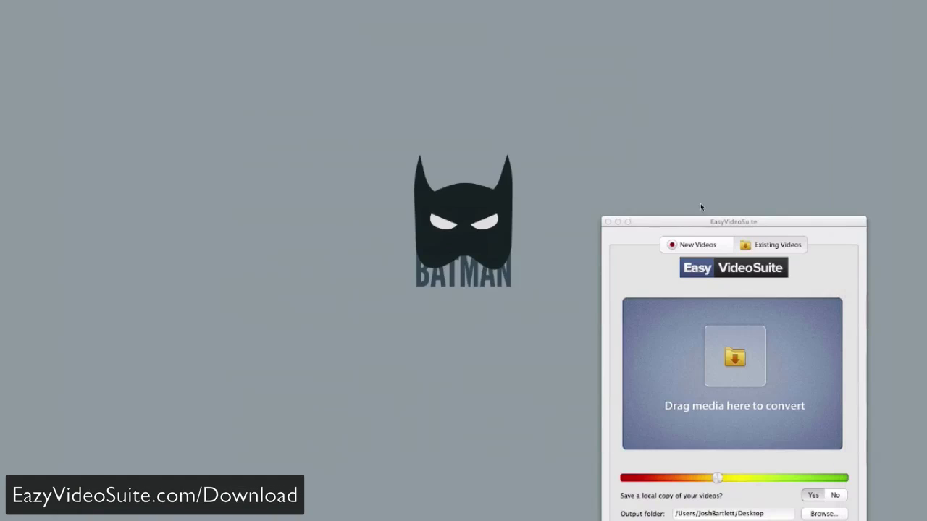
Move the converter window to the centre of the desktop
drag(717, 220, 459, 55)
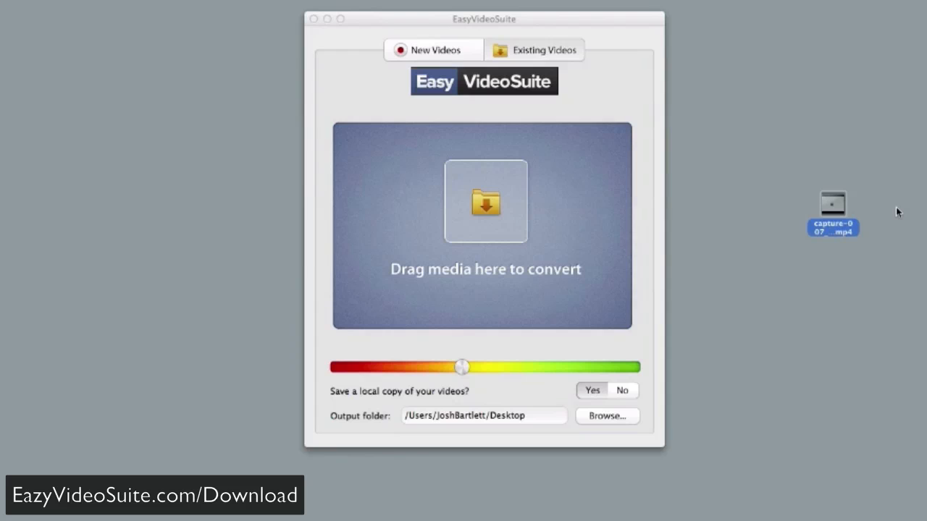
Add the capture-007 MP4 from the desktop for conversion and start its upload
click(892, 172)
drag(833, 210, 521, 228)
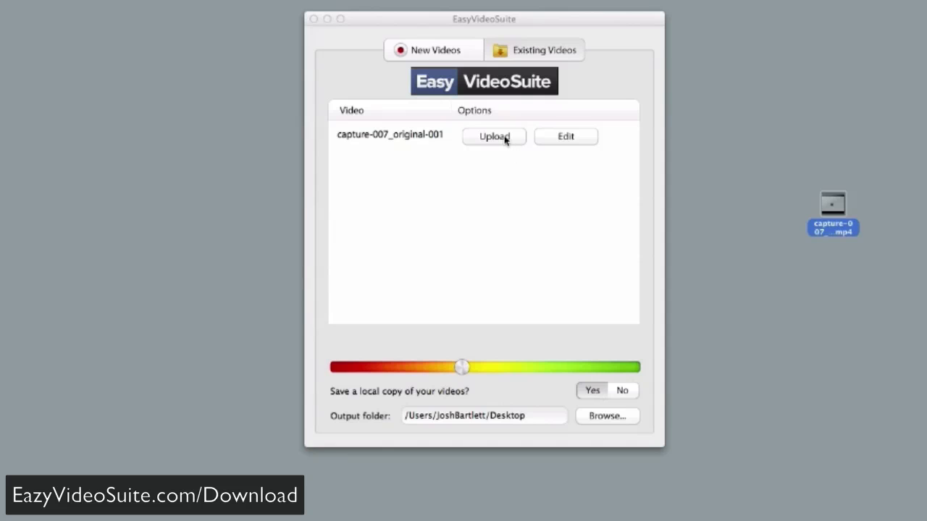
click(500, 137)
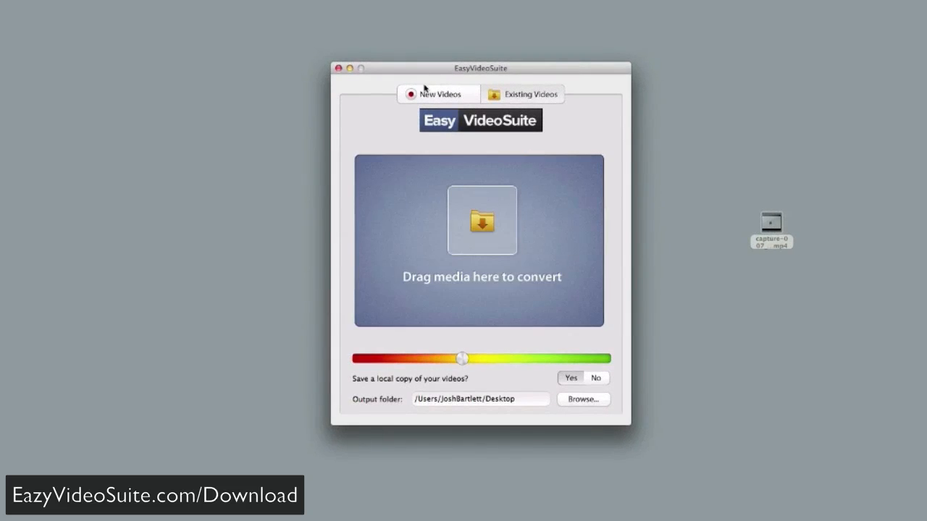
Start a From Screen recording with the capture frame enlarged to cover most of the desktop
click(430, 93)
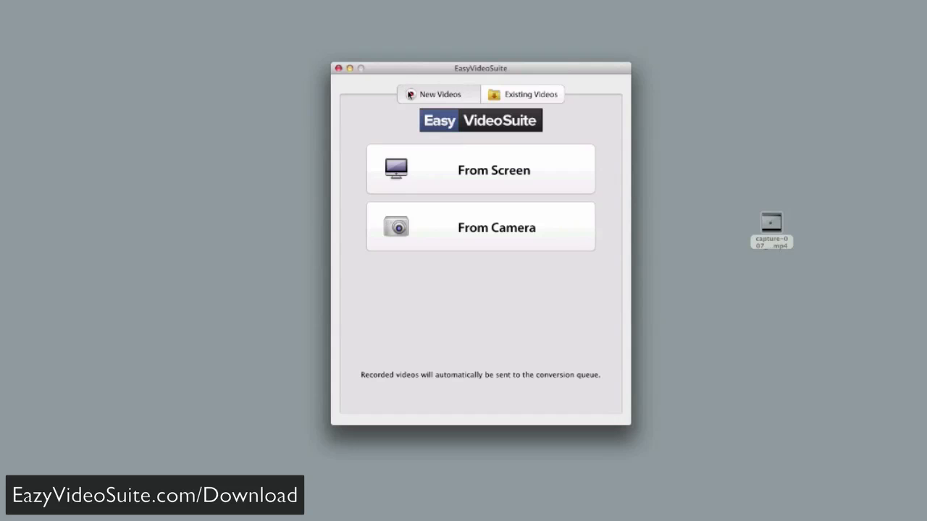
click(483, 168)
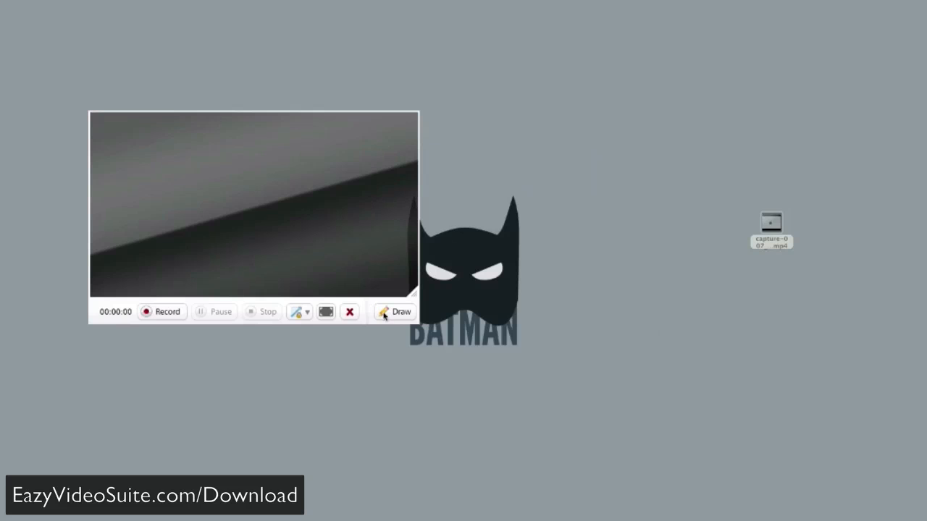
drag(292, 212, 421, 108)
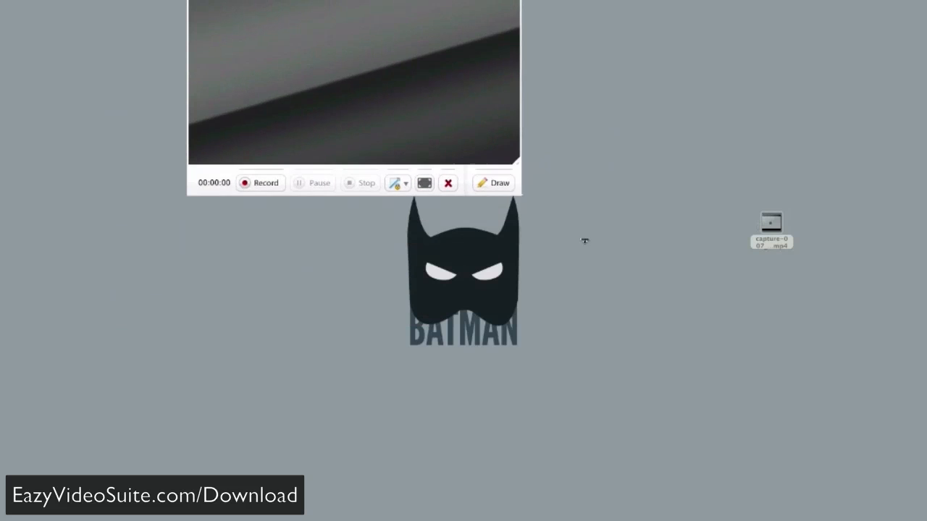
drag(518, 170, 871, 449)
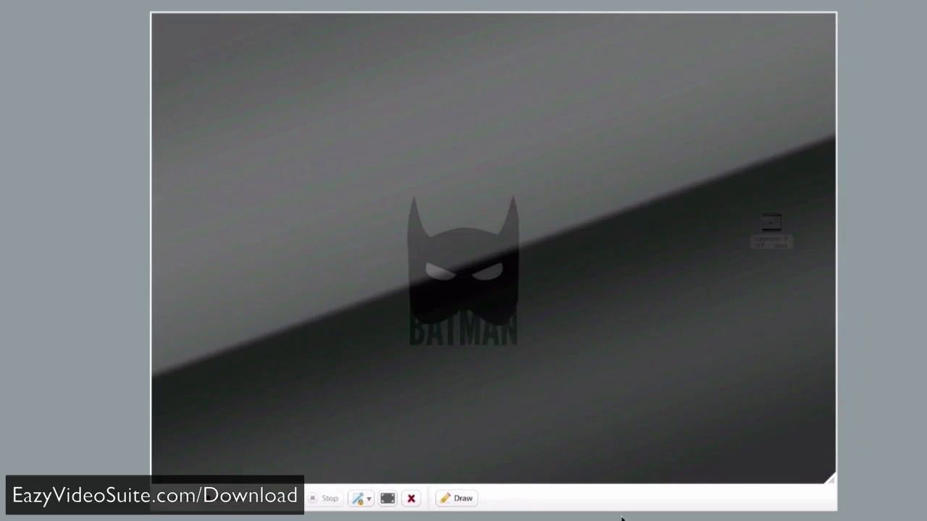
click(210, 499)
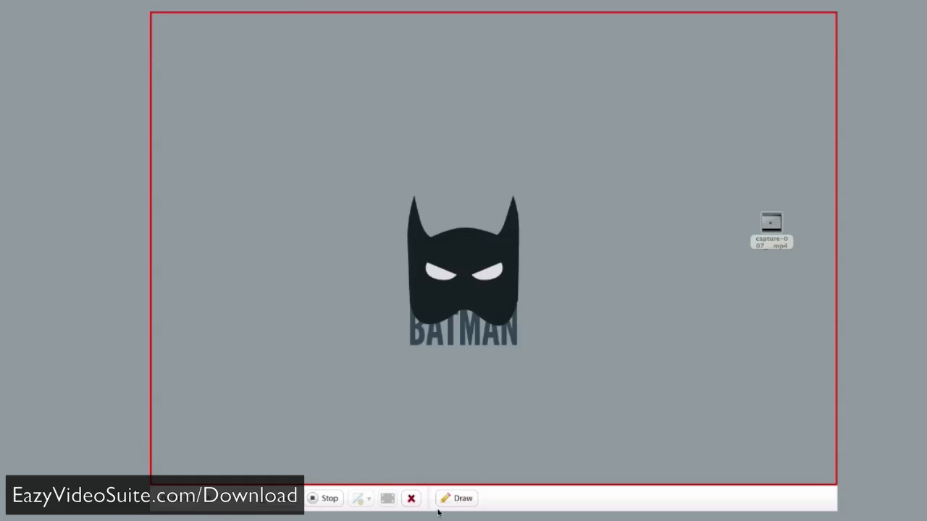
Draw red circles around the video file icon and Batman logo, plus an arrow at the icon
click(457, 500)
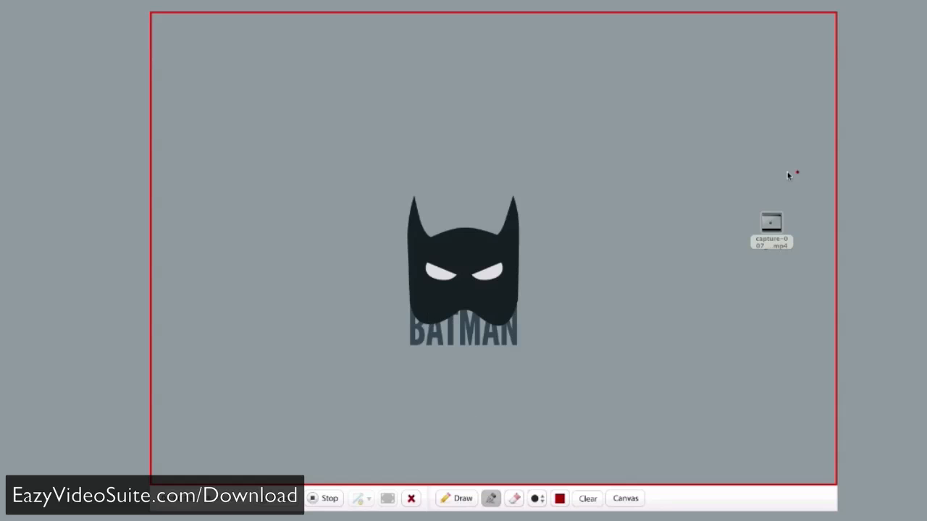
drag(791, 169, 795, 173)
drag(570, 378, 624, 338)
mouse_move(685, 293)
mouse_down()
mouse_move(695, 268)
mouse_move(723, 331)
mouse_up()
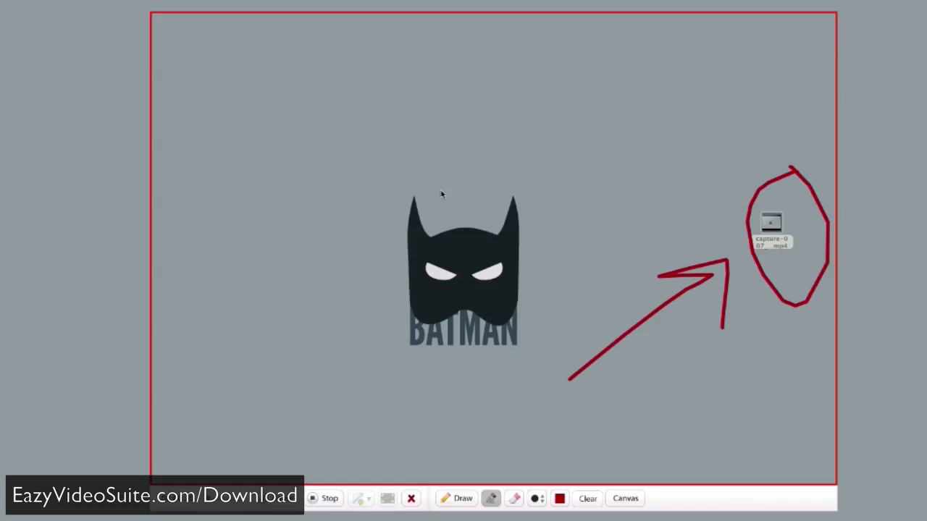
drag(441, 194, 416, 197)
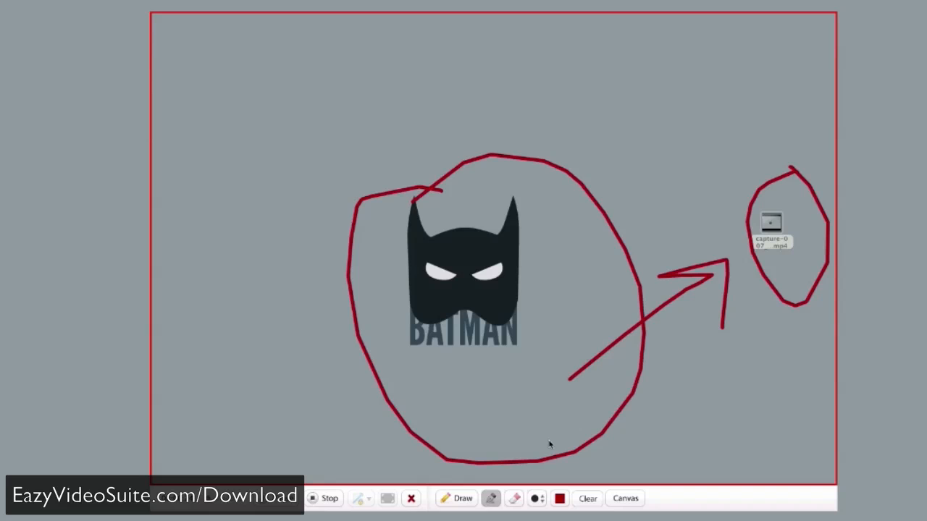
On a blank white canvas, sketch a player box with play symbol and two small rectangles beside it
click(629, 502)
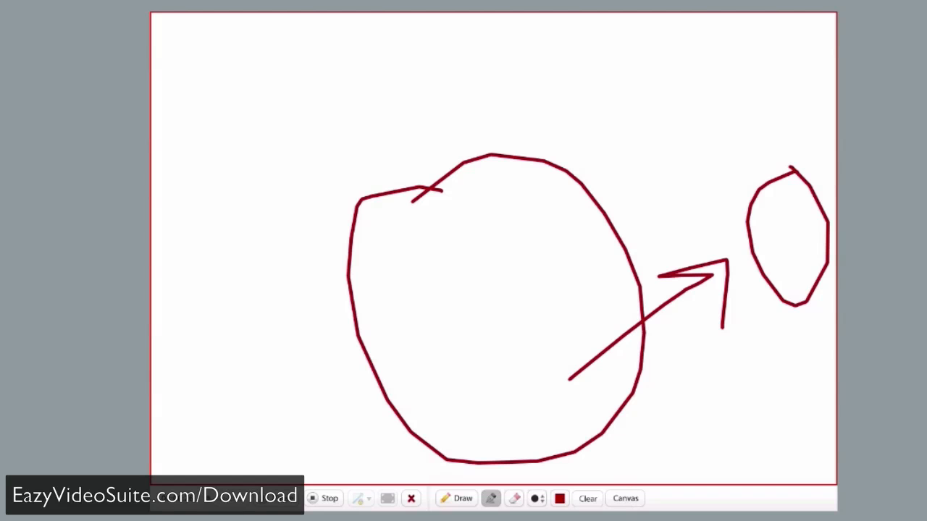
click(588, 498)
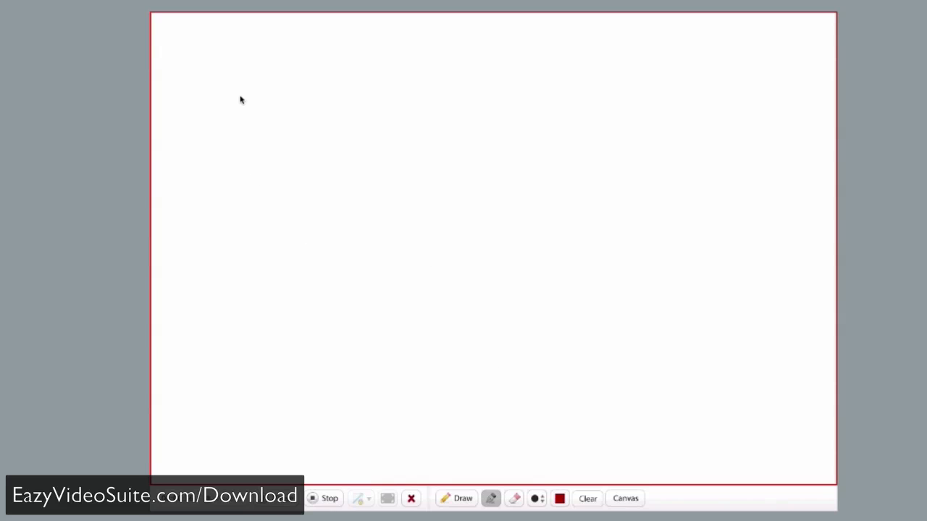
mouse_move(241, 98)
mouse_down()
mouse_move(422, 100)
mouse_move(241, 91)
mouse_up()
click(498, 145)
mouse_move(499, 147)
mouse_down()
mouse_move(598, 185)
mouse_move(634, 155)
mouse_move(499, 150)
mouse_up()
click(499, 213)
mouse_move(499, 213)
mouse_down()
mouse_move(630, 268)
mouse_move(631, 215)
mouse_move(505, 214)
mouse_up()
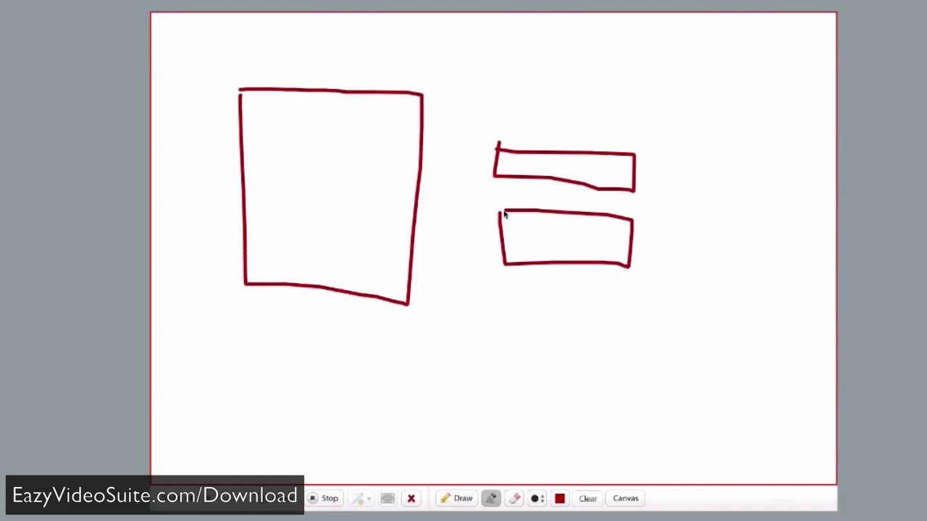
mouse_move(322, 170)
mouse_down()
mouse_move(323, 192)
mouse_move(342, 181)
mouse_move(311, 206)
mouse_move(326, 158)
mouse_up()
Add a heading line and two wavy text lines, then clear the sketch and remove the canvas
mouse_move(304, 349)
mouse_down()
mouse_move(340, 342)
mouse_move(648, 356)
mouse_up()
mouse_move(271, 397)
mouse_down()
mouse_move(504, 406)
mouse_move(650, 395)
mouse_up()
drag(266, 47, 636, 71)
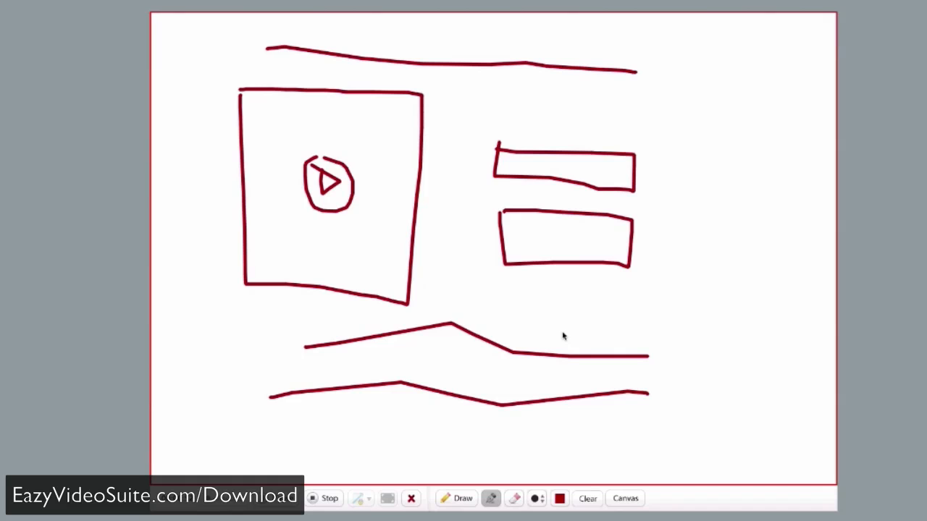
click(590, 503)
click(630, 499)
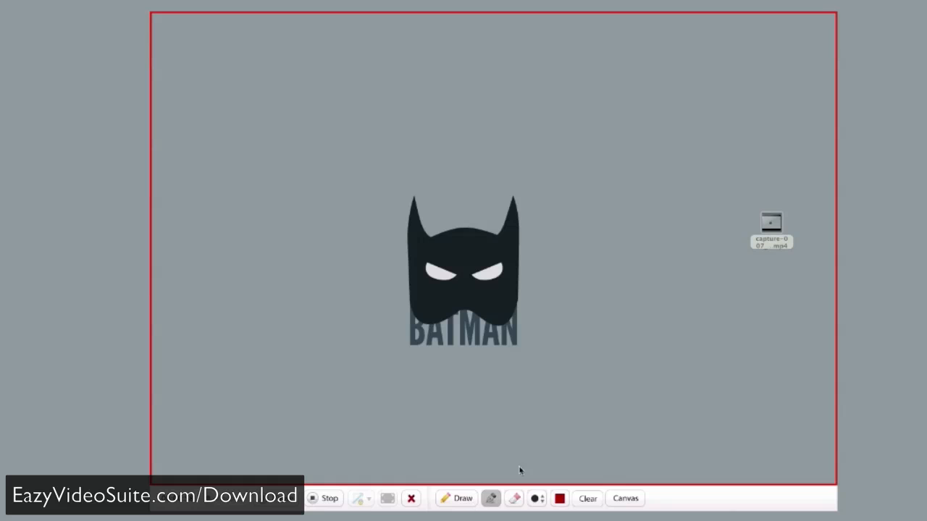
Turn off drawing, stop the recording and open capture-001 in the trimming editor
click(462, 498)
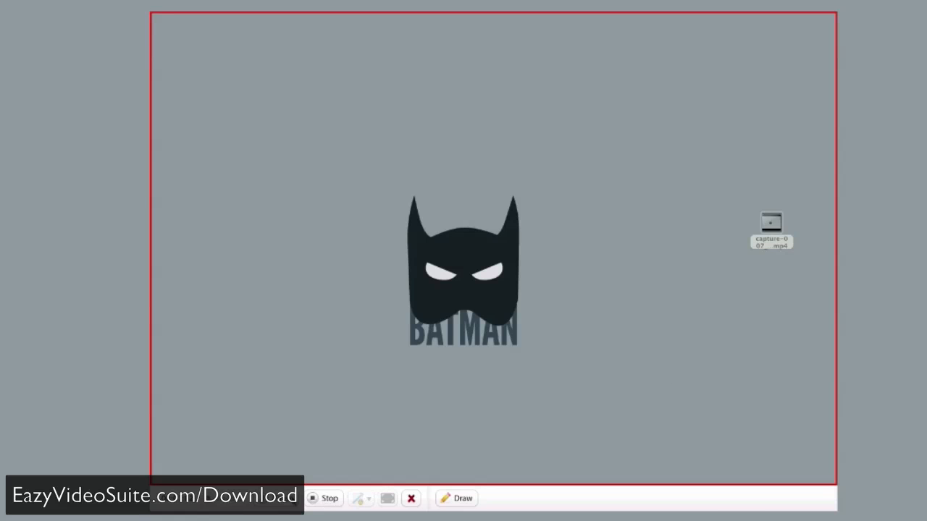
click(326, 498)
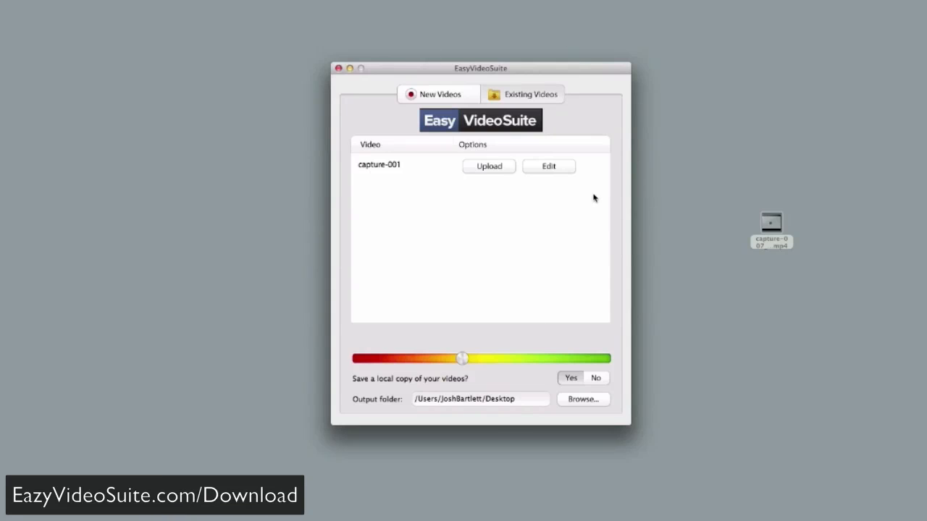
click(555, 167)
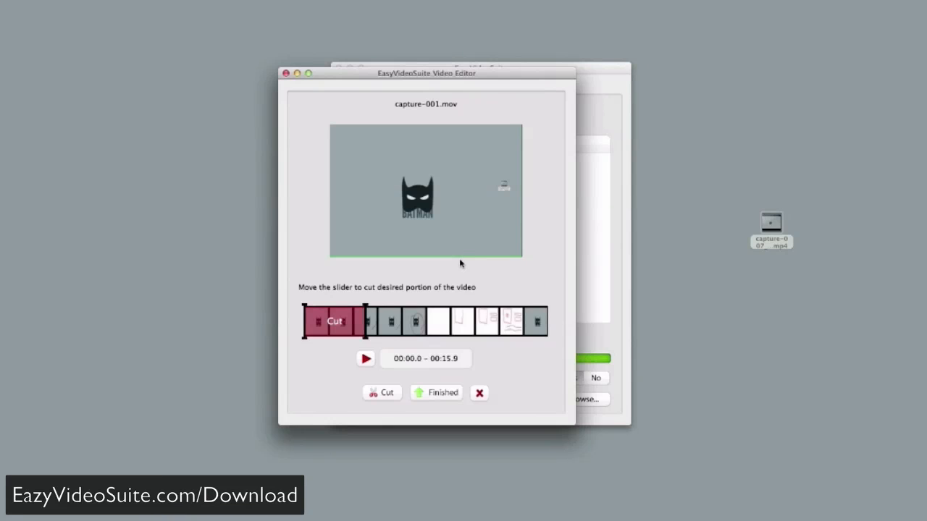
Try the Cut slider, moving the selection to the start and extending it to 30.7 seconds
mouse_move(365, 323)
mouse_down()
mouse_move(323, 325)
mouse_move(396, 322)
mouse_up()
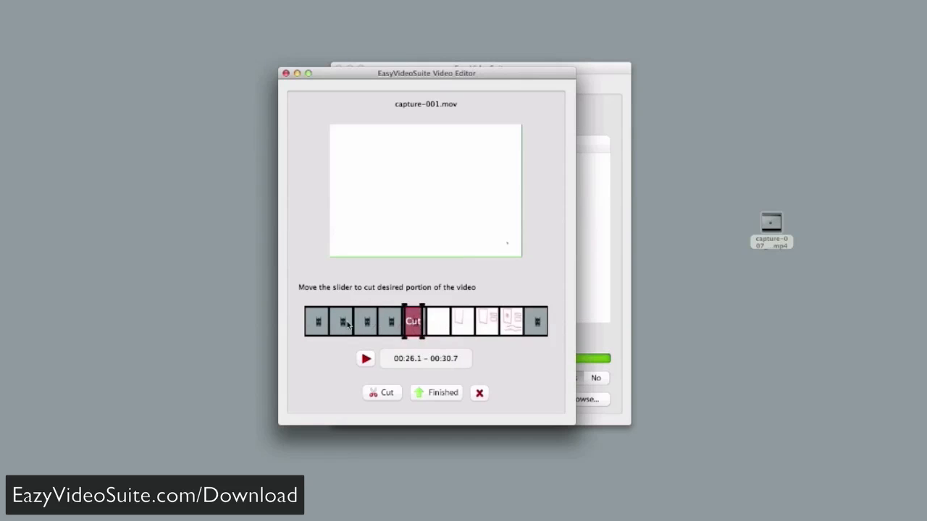
drag(396, 321, 314, 322)
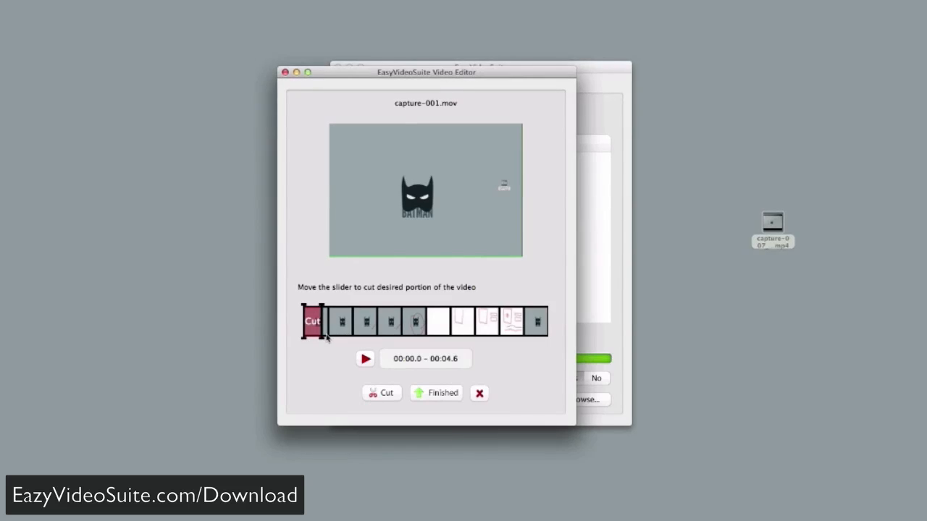
drag(323, 322, 422, 321)
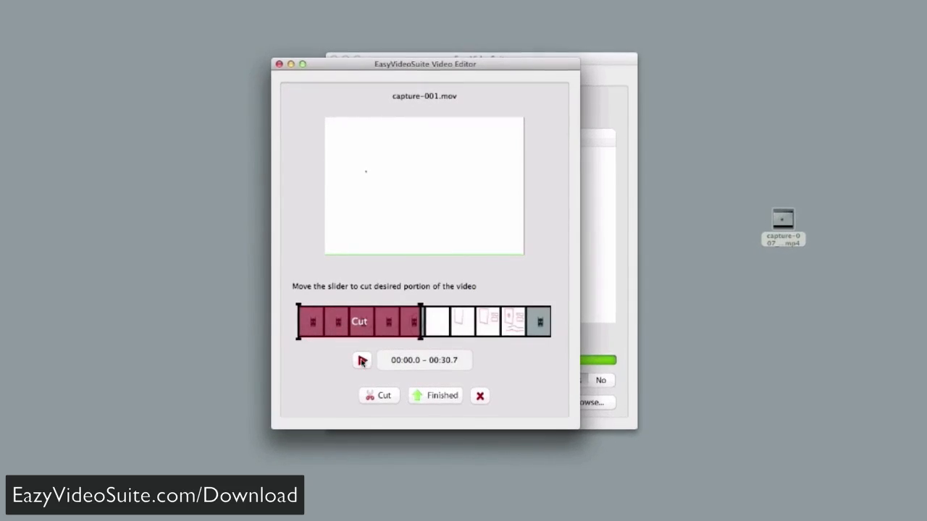
Close the editor, rename capture-001 to 'Joshs Video' and start uploading it
click(480, 395)
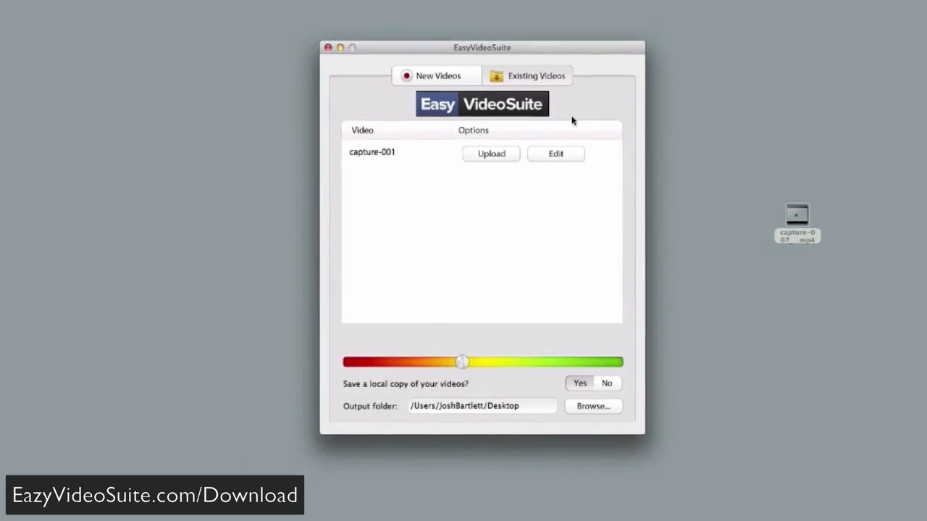
click(425, 151)
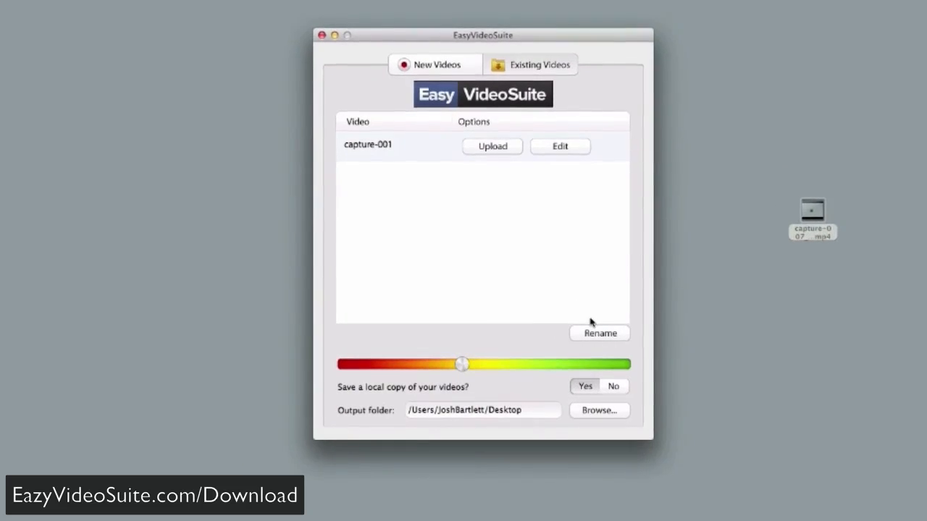
click(600, 333)
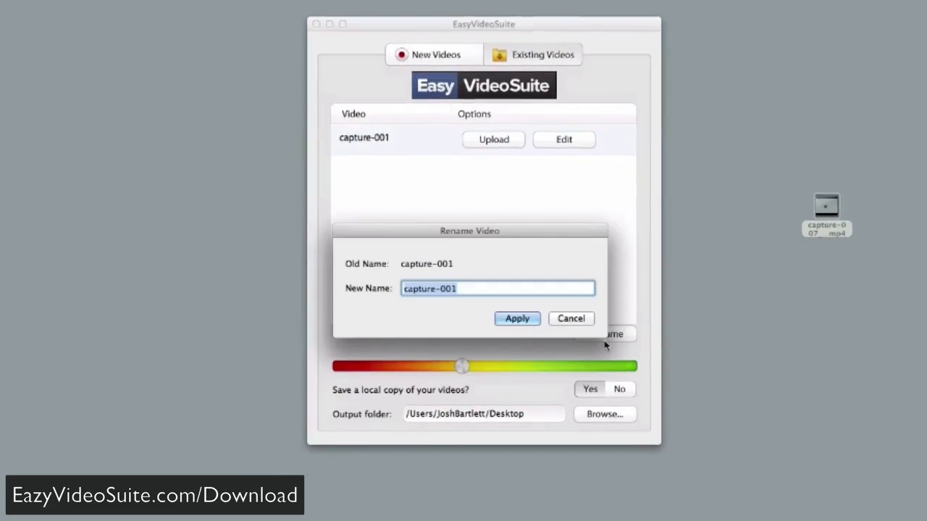
text(Joshs)
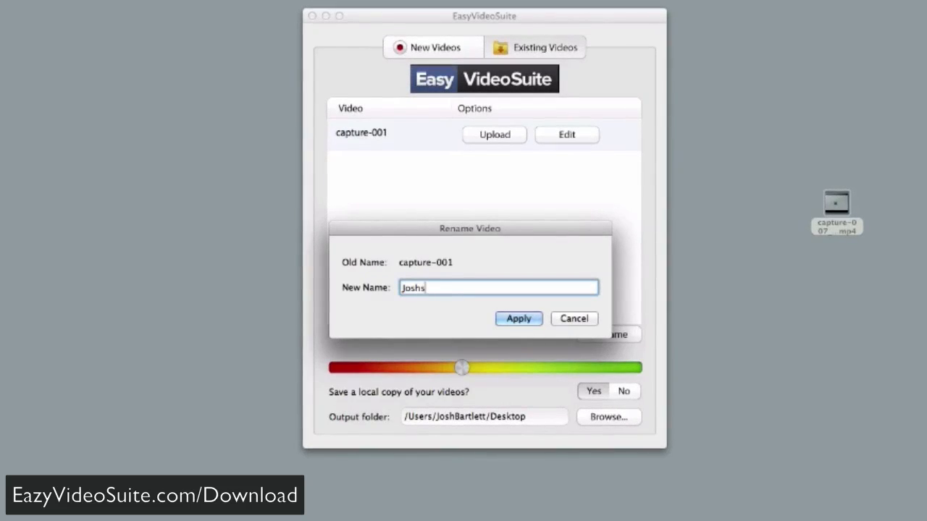
text( Video)
key(Return)
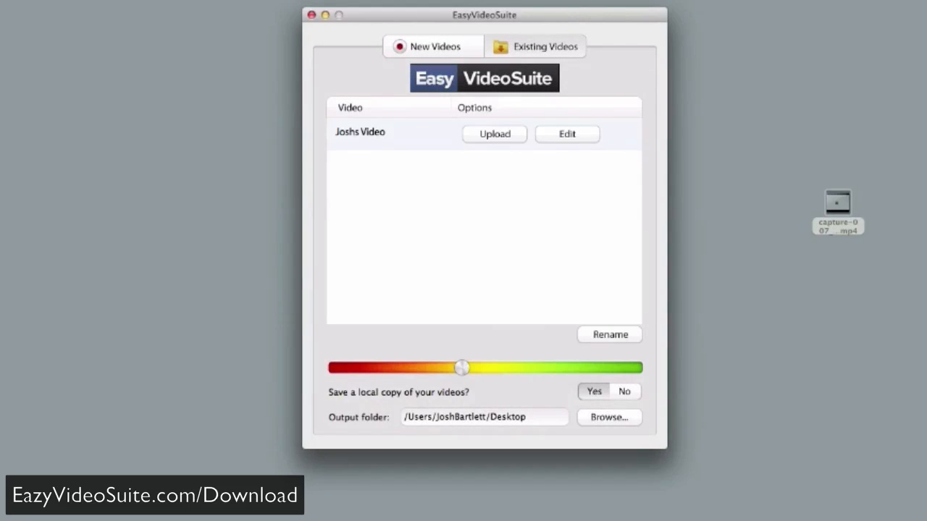
click(494, 133)
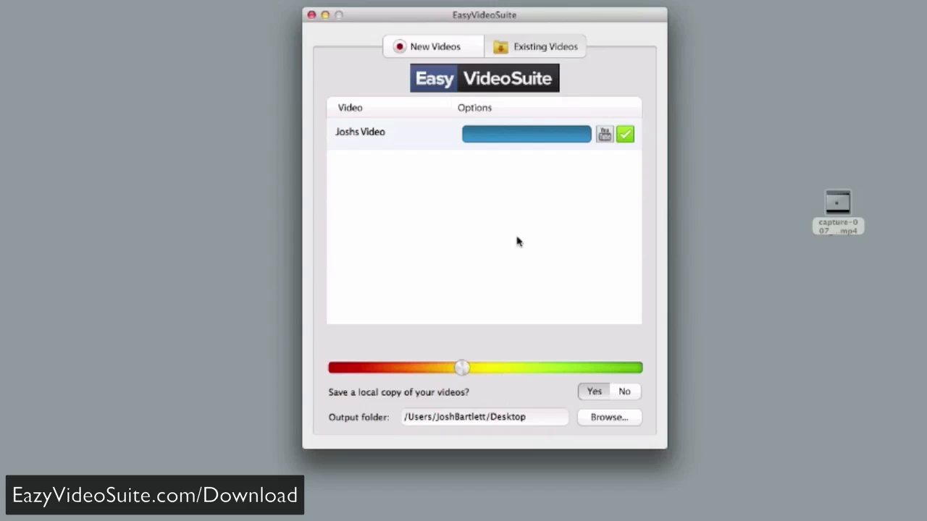
Wait for Joshs Video to finish converting and uploading until marked complete
drag(481, 22, 489, 20)
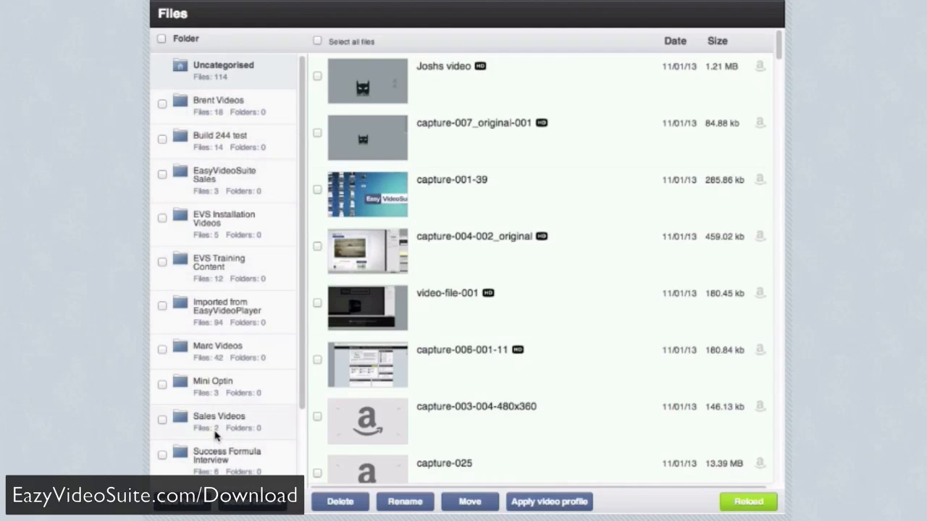
scroll(516, 167, down, 3)
scroll(515, 167, down, 5)
scroll(516, 168, down, 5)
scroll(515, 167, down, 3)
scroll(515, 167, up, 8)
scroll(515, 167, up, 5)
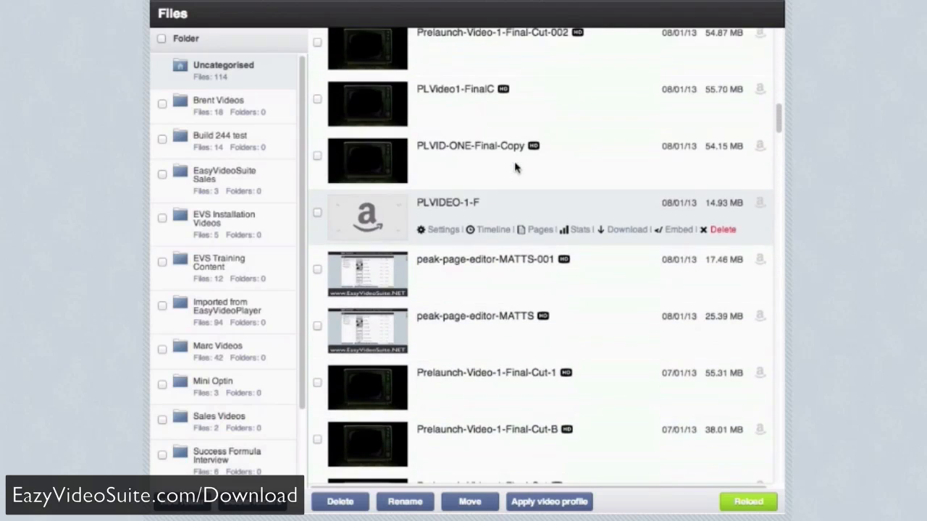
scroll(516, 167, down, 2)
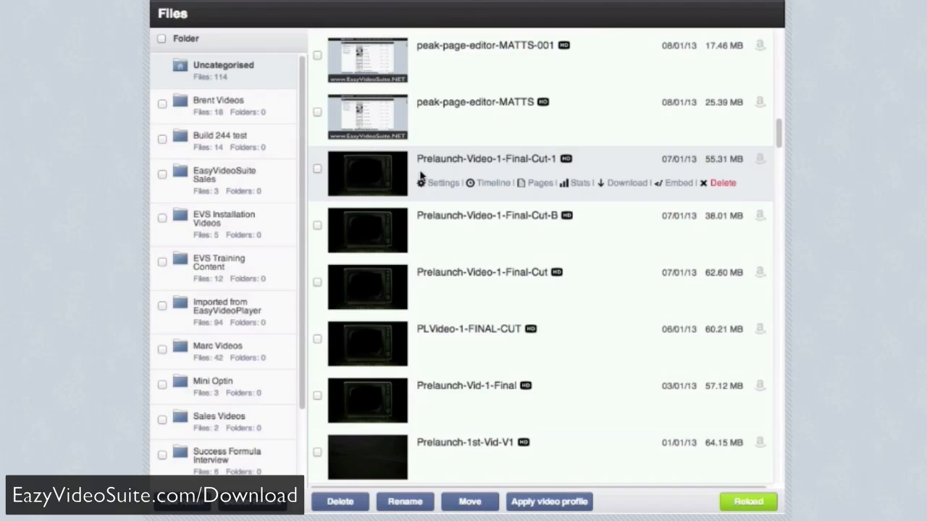
scroll(442, 181, up, 10)
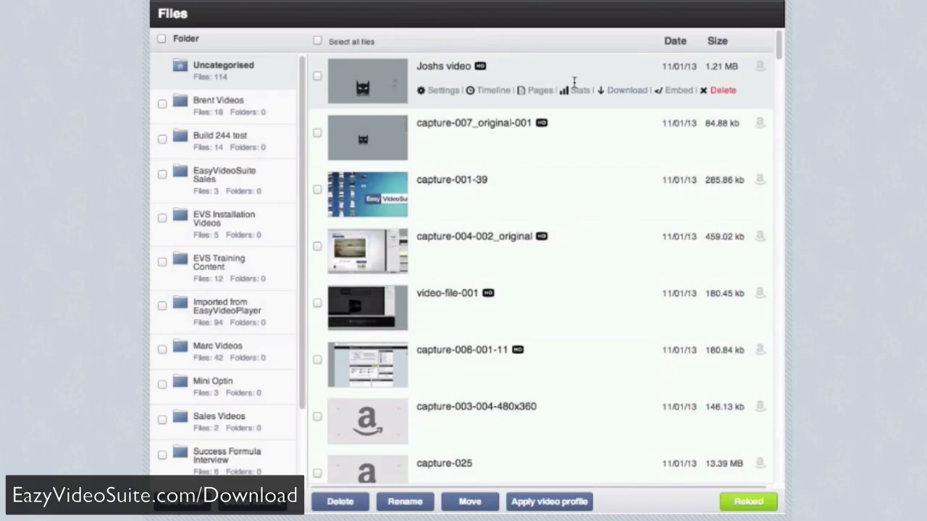
Open Settings for Joshs video and select the Default Profile
mouse_move(447, 94)
click(443, 90)
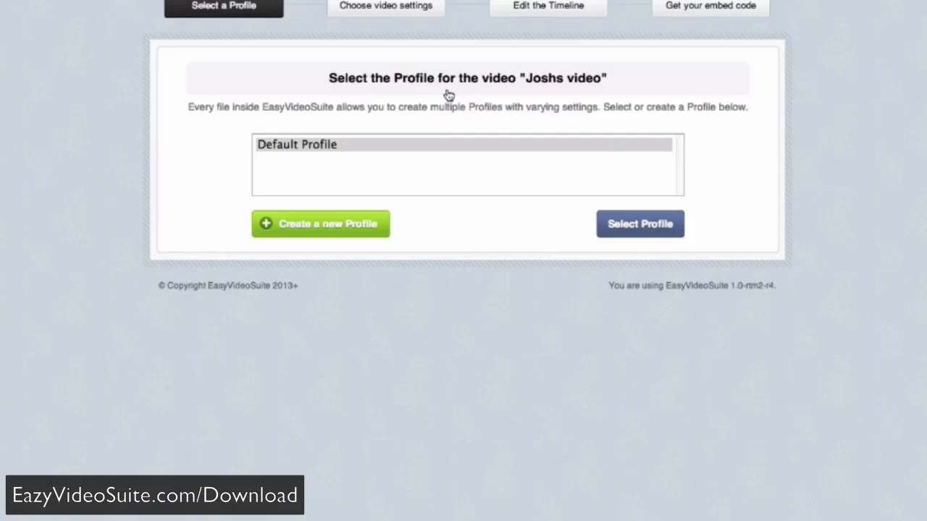
click(627, 224)
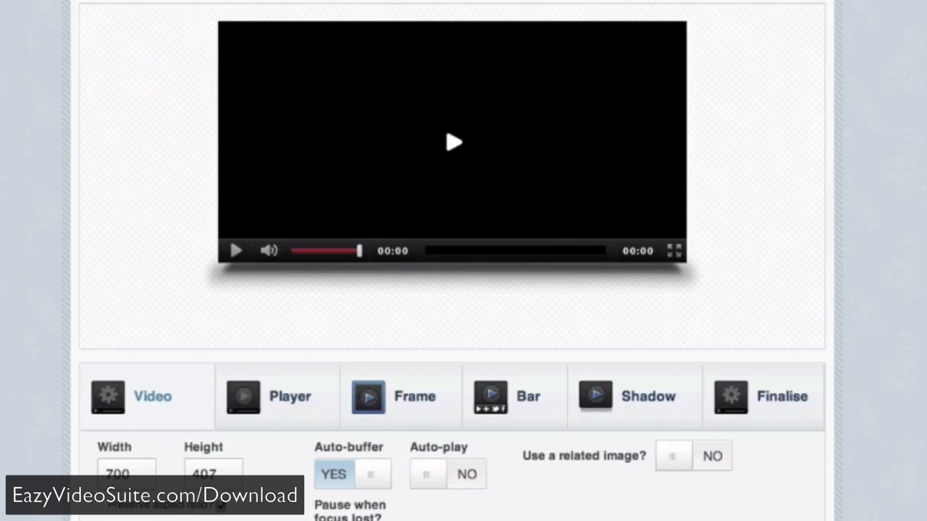
Try the light and grey player skins and settle on the dark skin
click(286, 397)
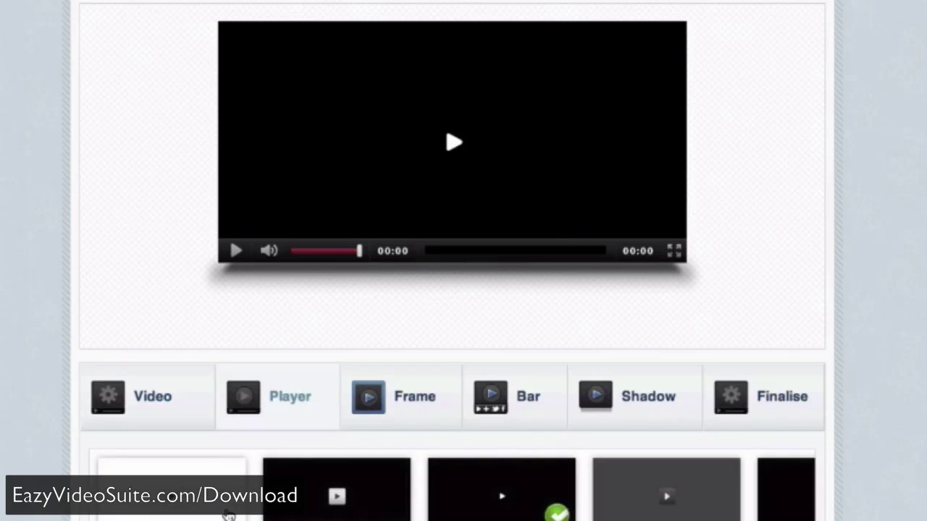
click(272, 507)
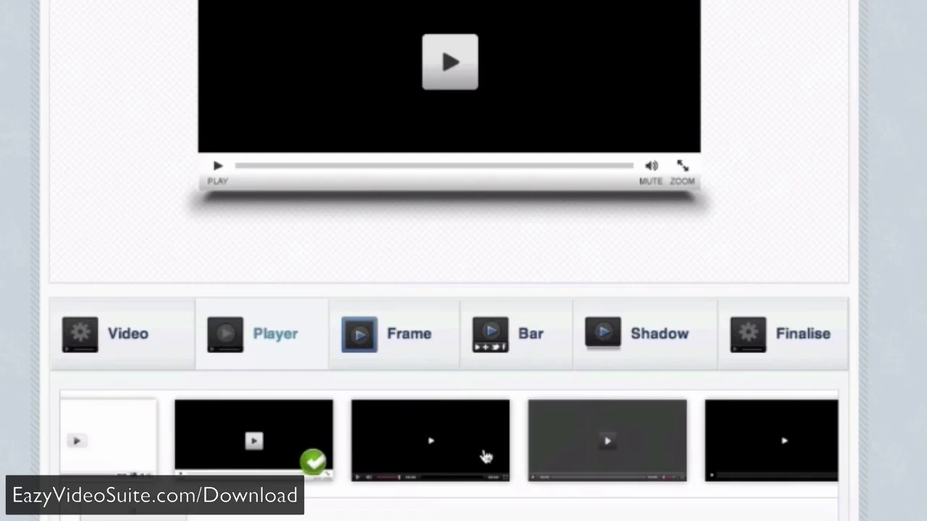
click(464, 449)
click(659, 454)
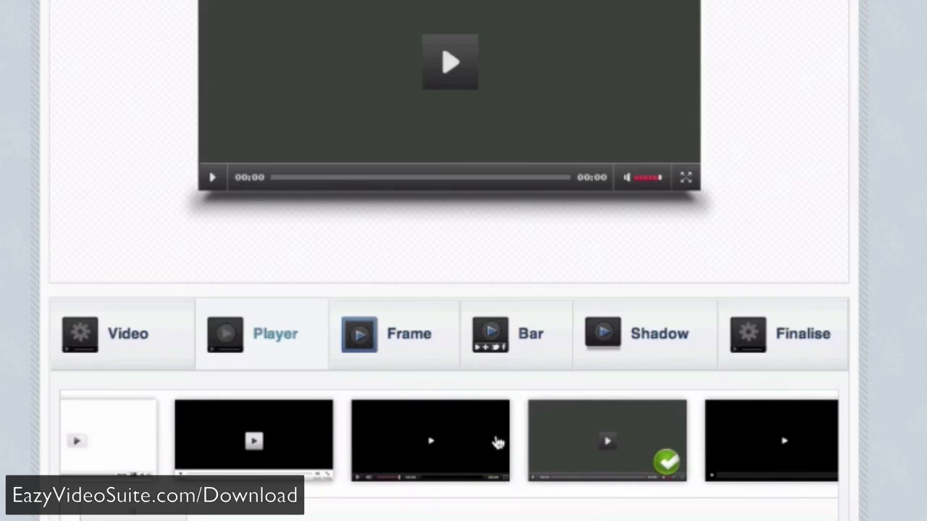
click(497, 441)
click(406, 512)
scroll(405, 512, down, 2)
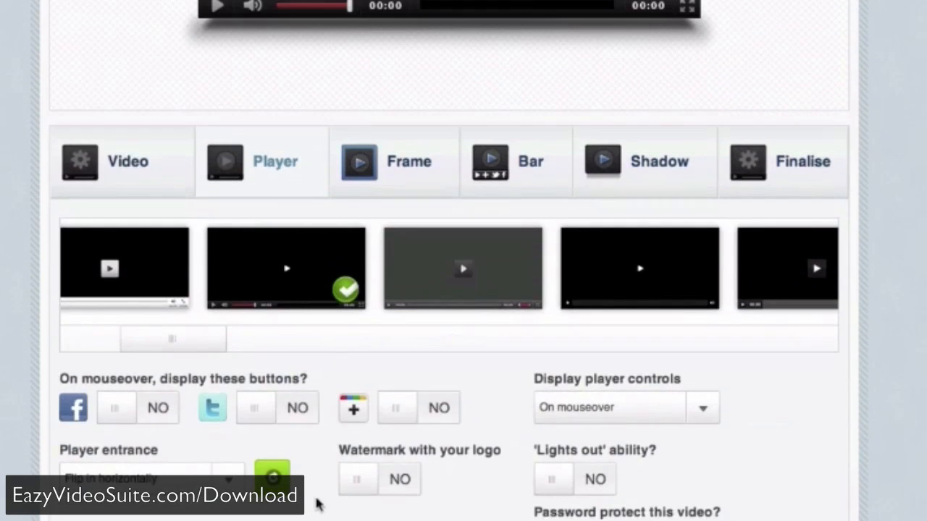
scroll(464, 290, down, 5)
Set the player entrance animation to Pulse and turn the Facebook mouseover button to YES
click(229, 478)
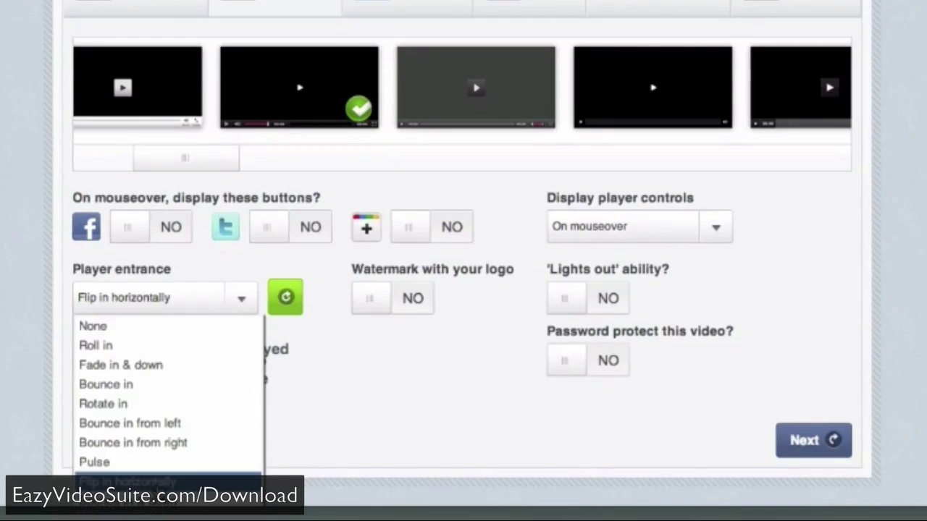
click(184, 407)
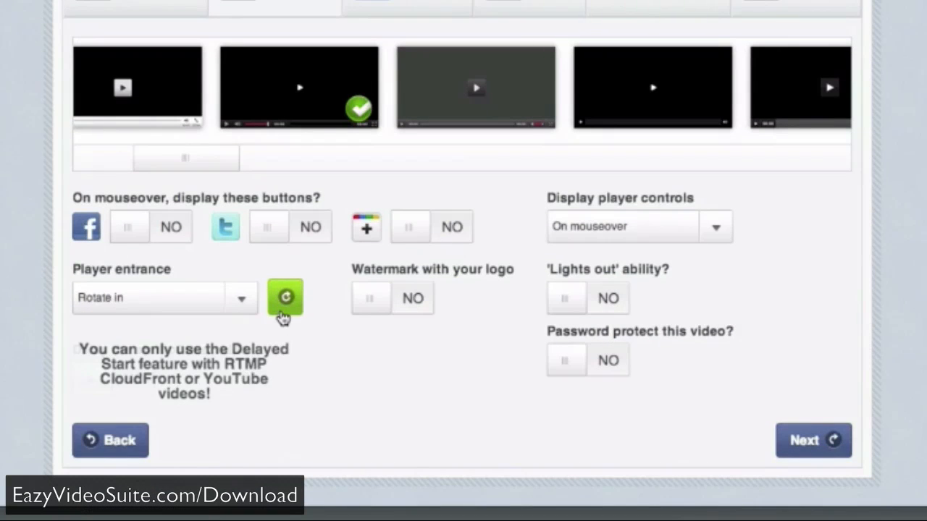
click(231, 300)
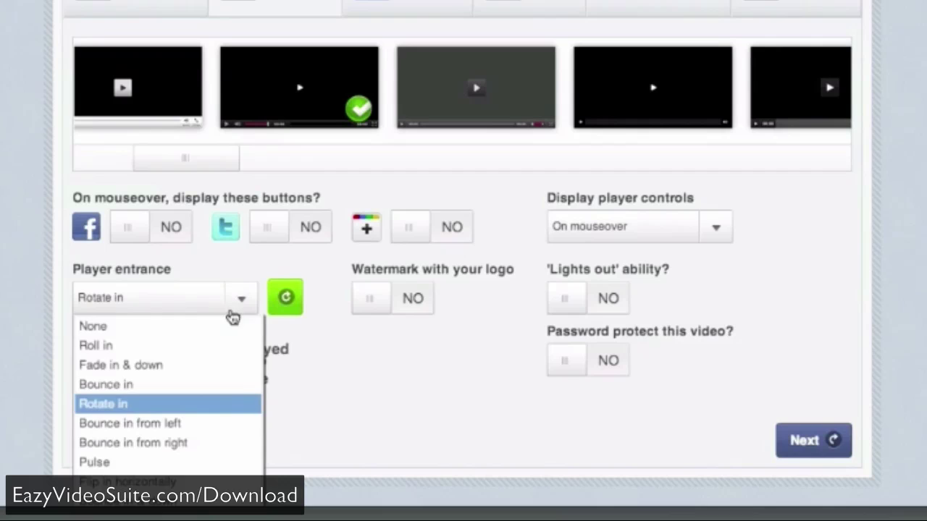
click(210, 462)
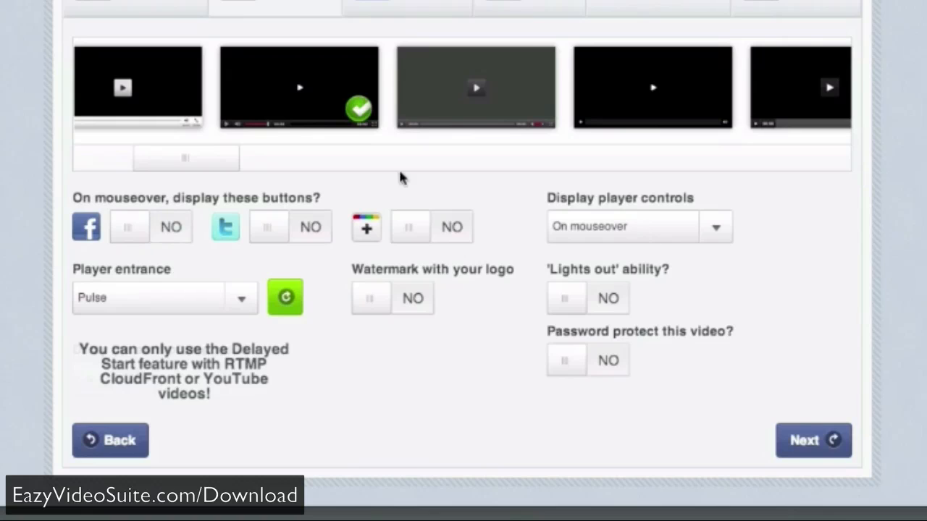
click(173, 227)
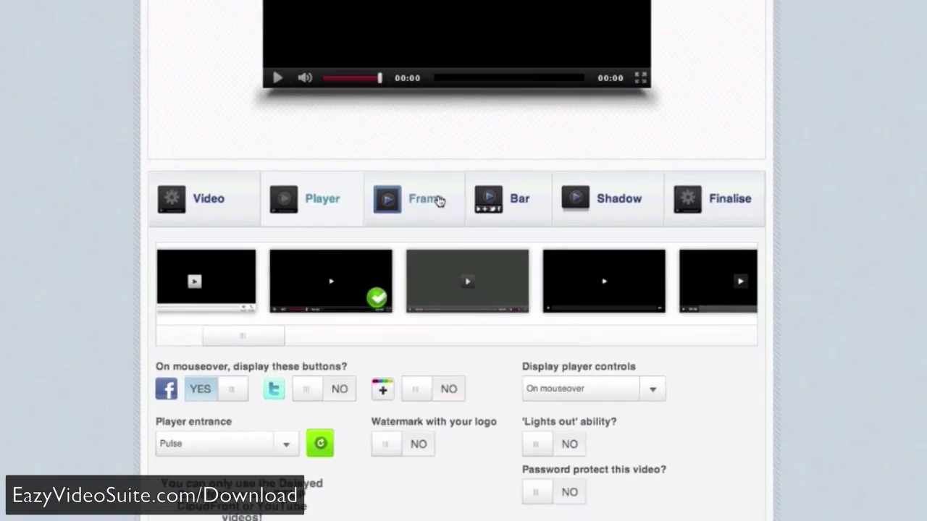
Choose the iMac monitor frame for the player after trying the flat TV frame
click(439, 201)
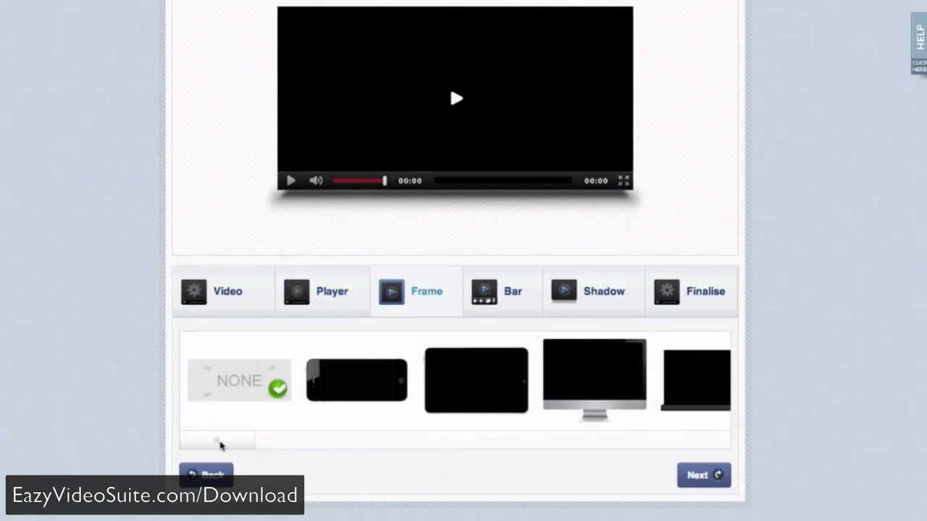
drag(220, 442, 299, 442)
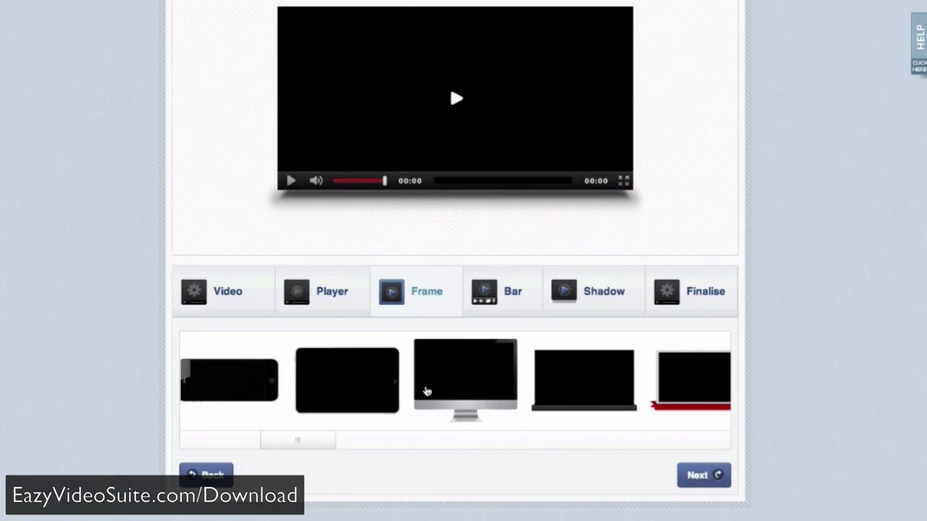
click(426, 391)
click(572, 445)
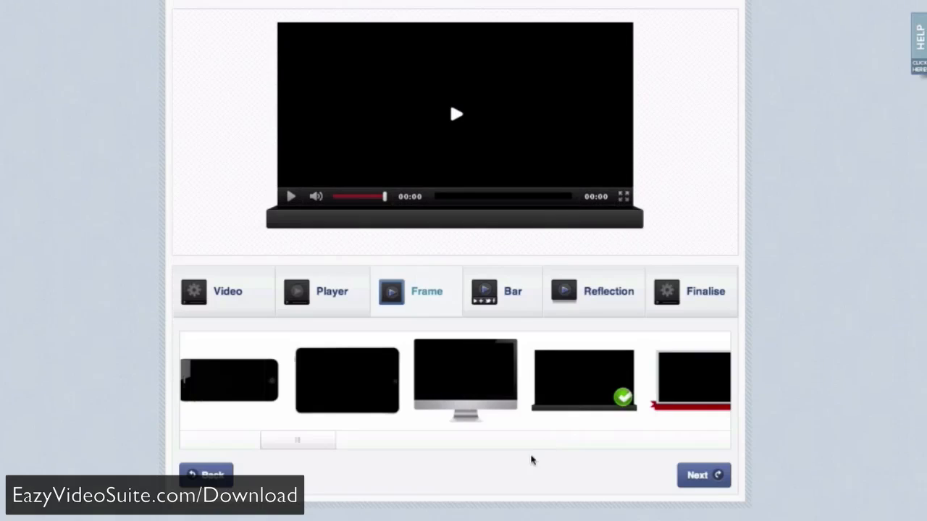
click(465, 376)
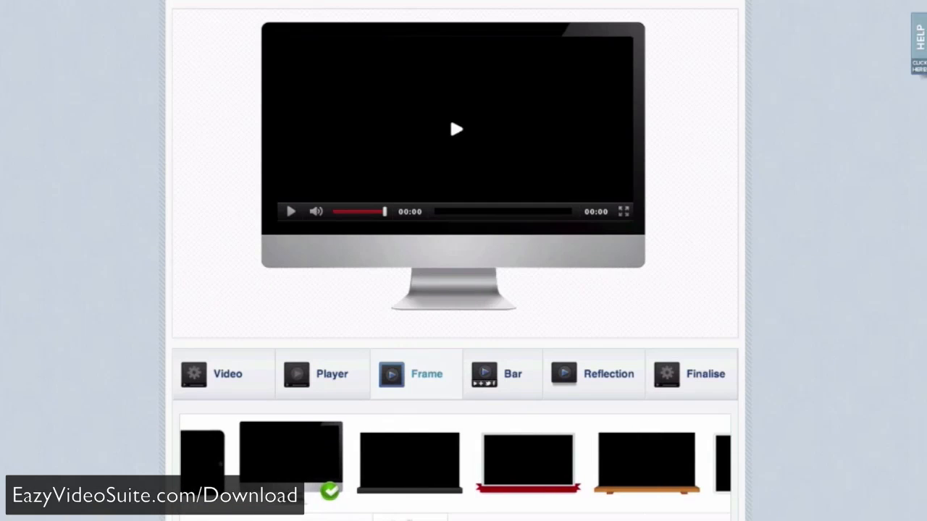
Turn on the sharing bar, add Facebook, Tweet and Feedback widgets to it, and pick the Light bar style
click(523, 375)
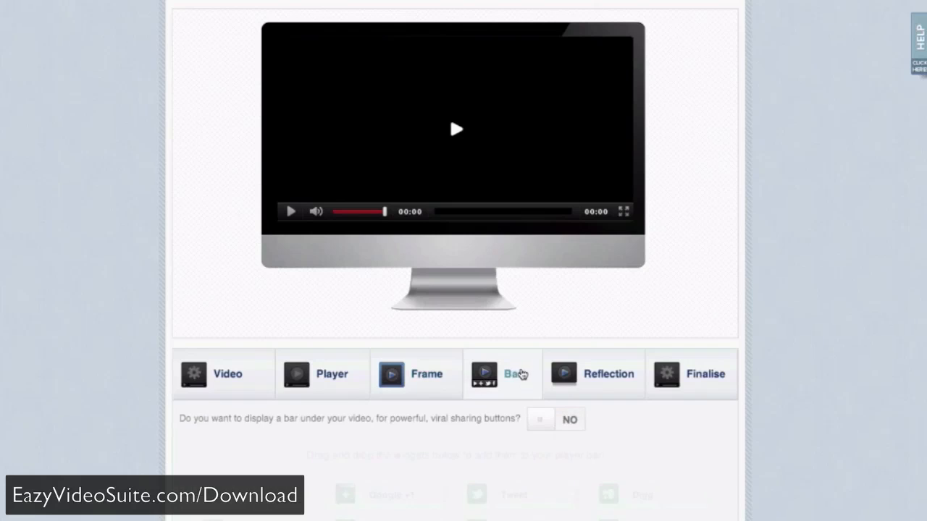
scroll(523, 374, down, 3)
click(570, 293)
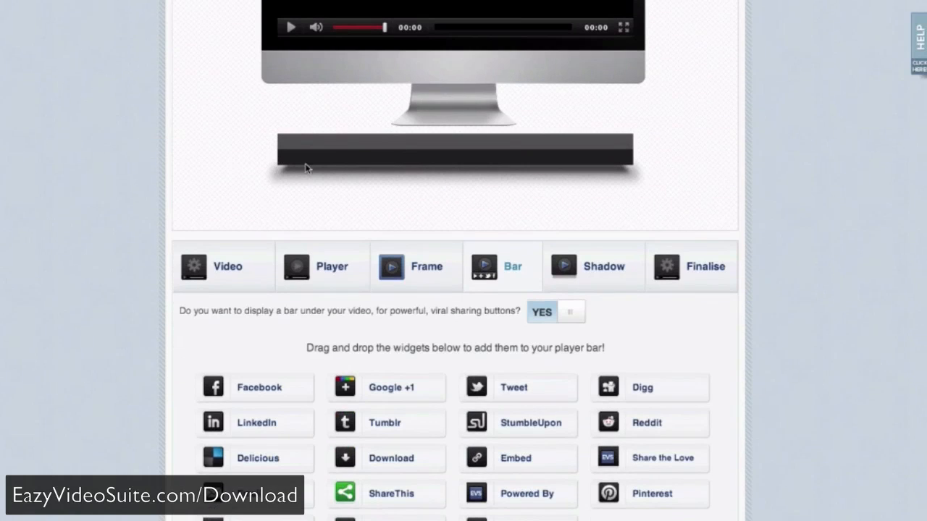
scroll(466, 219, up, 3)
scroll(450, 128, up, 1)
scroll(450, 127, down, 4)
scroll(247, 362, down, 3)
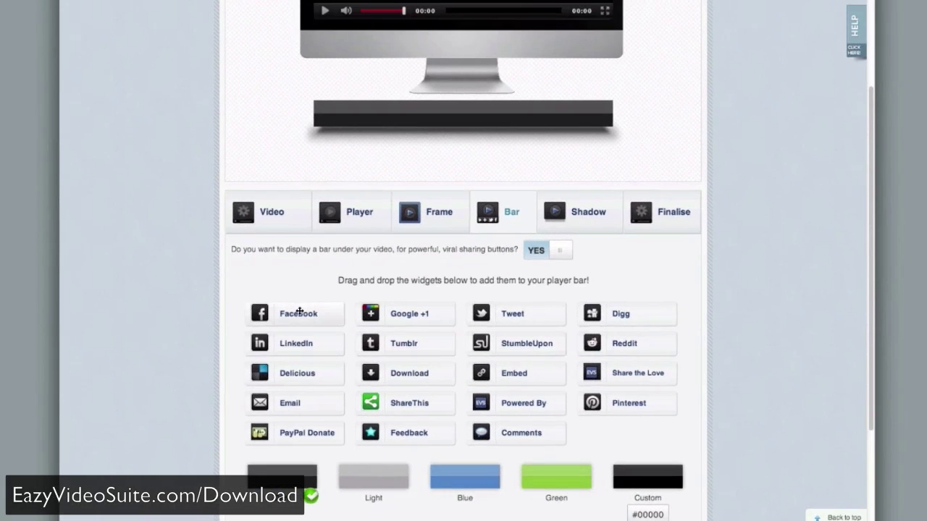
drag(290, 314, 362, 110)
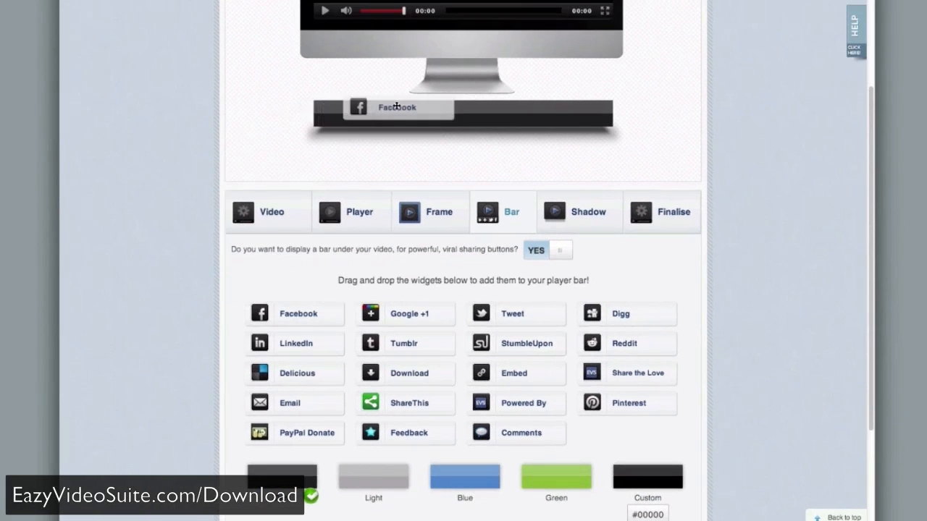
click(326, 112)
scroll(349, 144, up, 5)
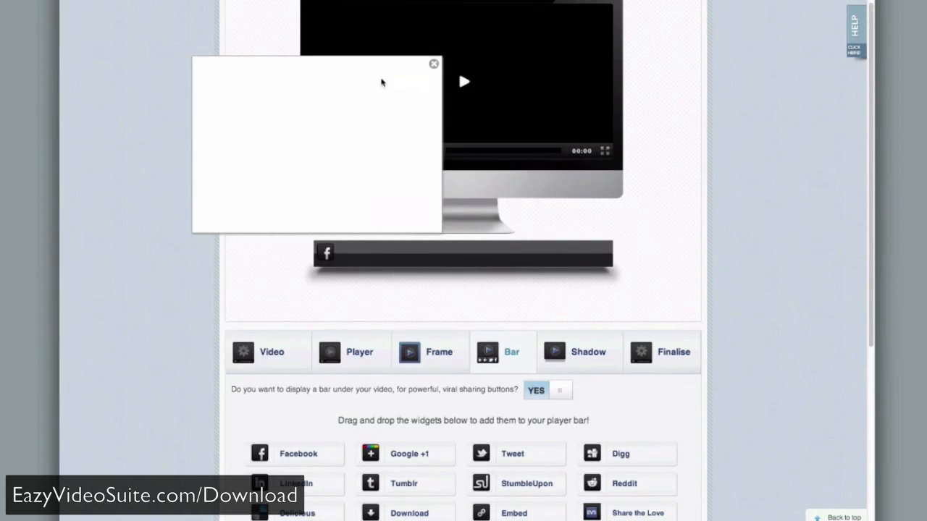
click(435, 66)
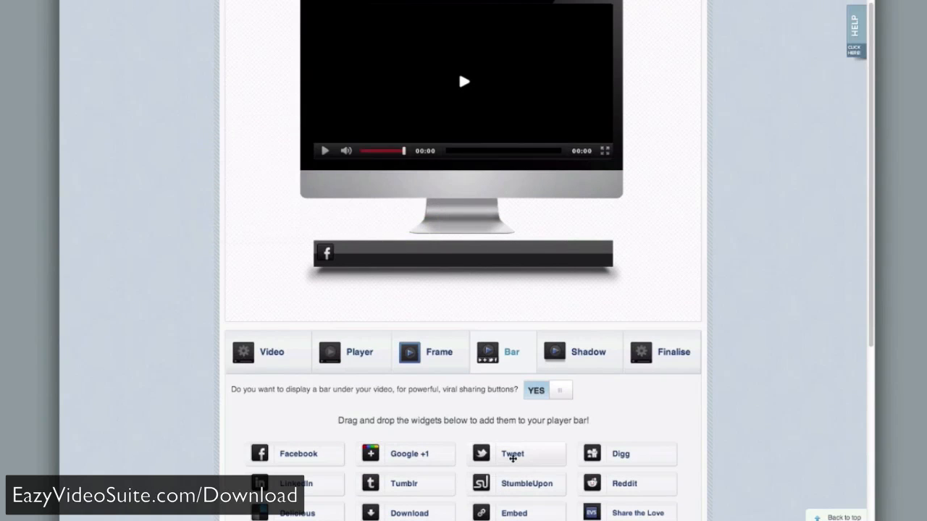
drag(512, 453, 379, 257)
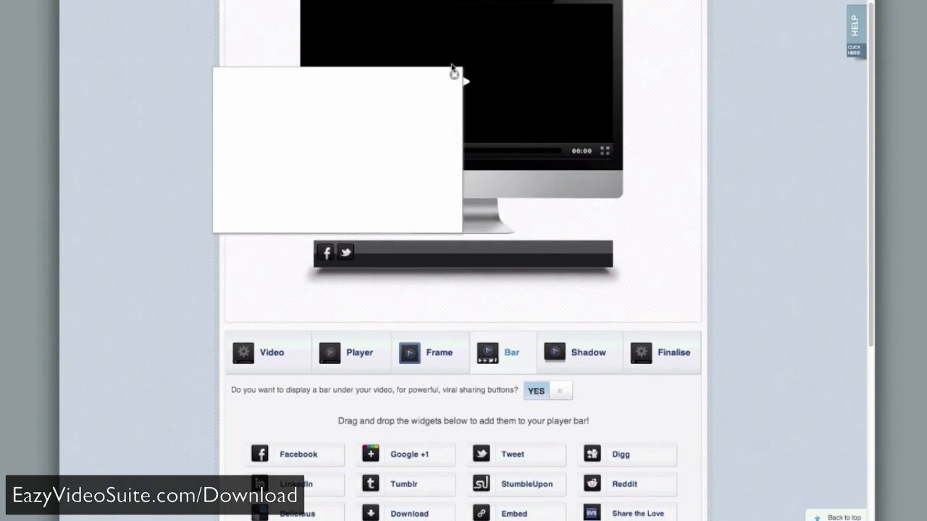
drag(406, 453, 406, 247)
scroll(387, 267, down, 5)
scroll(387, 266, down, 1)
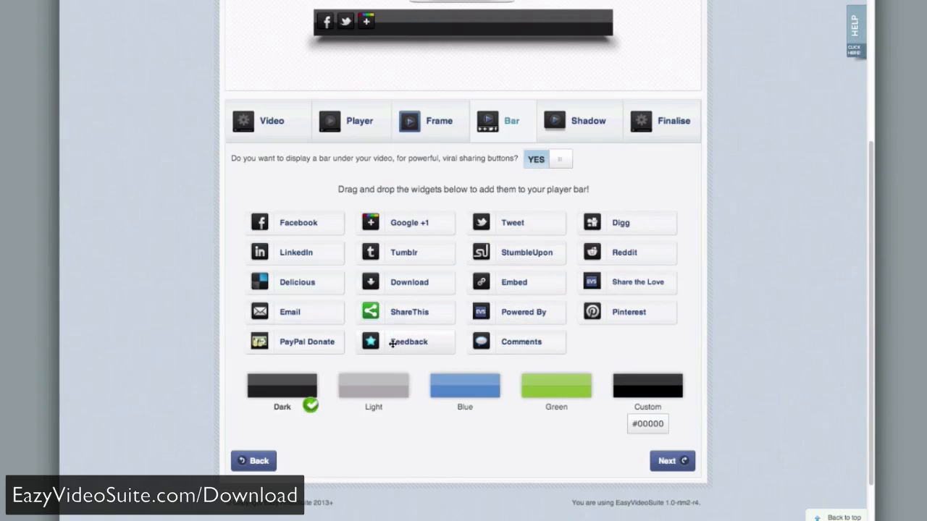
mouse_move(394, 342)
mouse_down()
mouse_move(393, 87)
mouse_move(406, 29)
mouse_up()
scroll(414, 43, up, 2)
scroll(406, 109, up, 2)
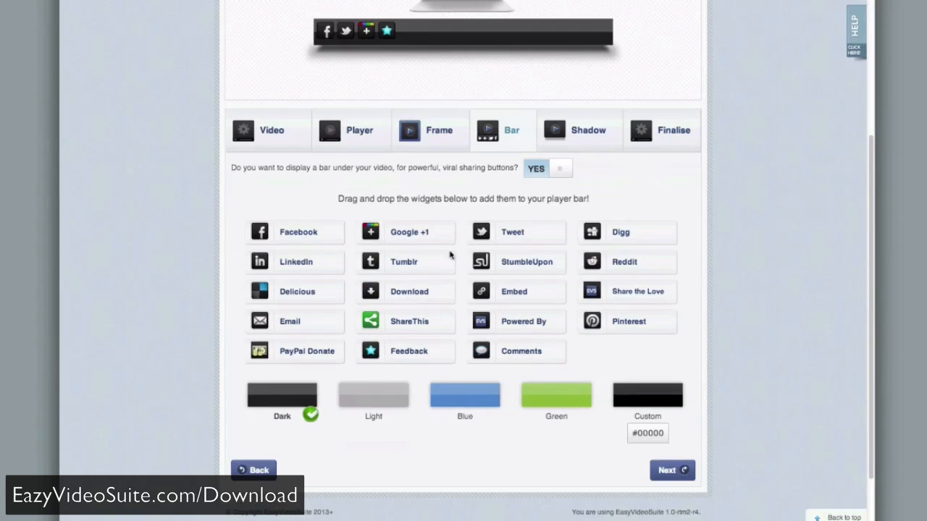
click(373, 507)
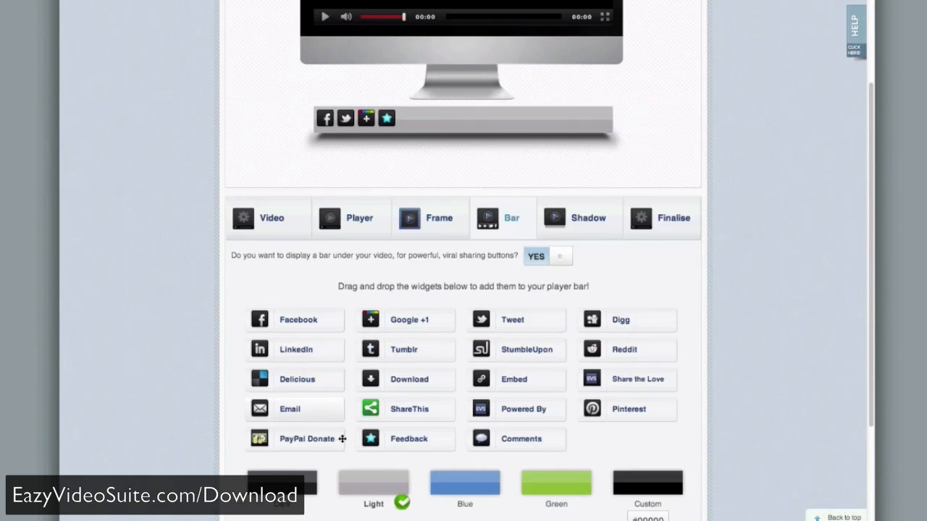
scroll(447, 265, up, 3)
Compare the shadow previews, keep the third shadow style, and continue to finalise
click(592, 326)
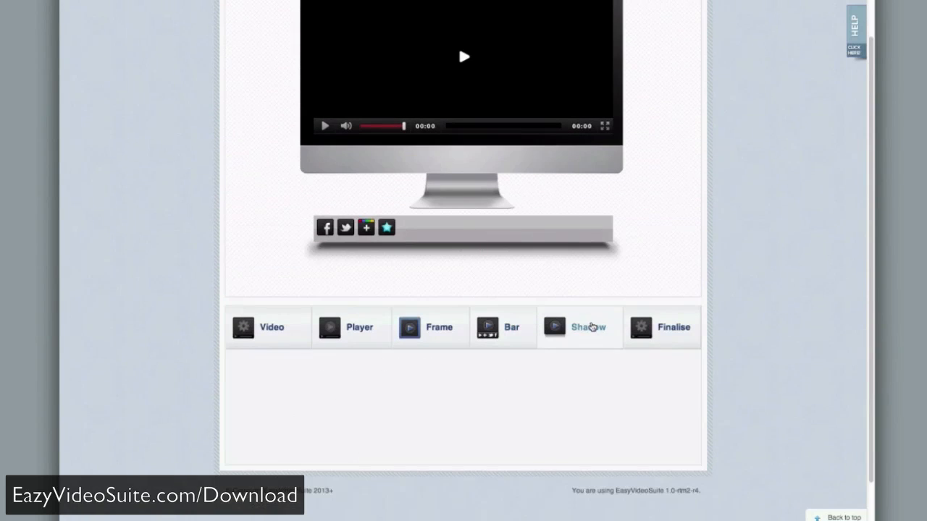
click(583, 375)
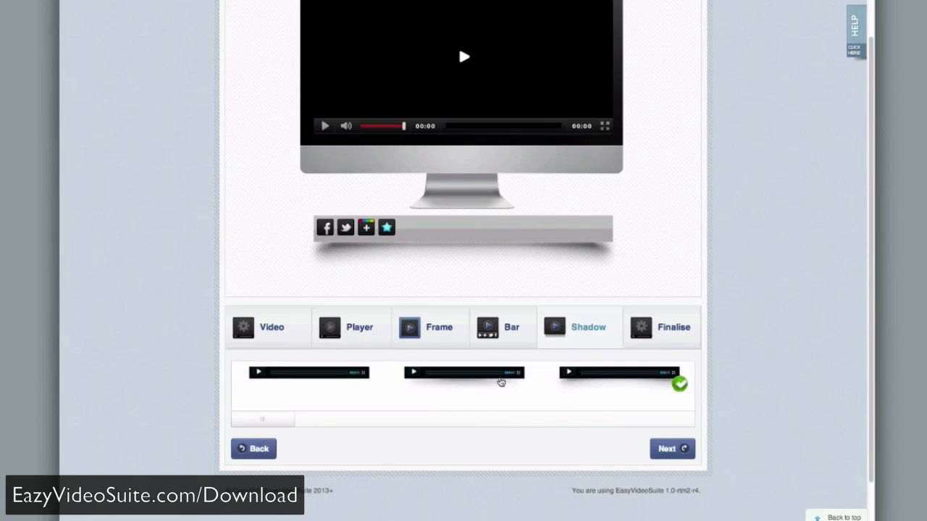
click(501, 382)
click(345, 374)
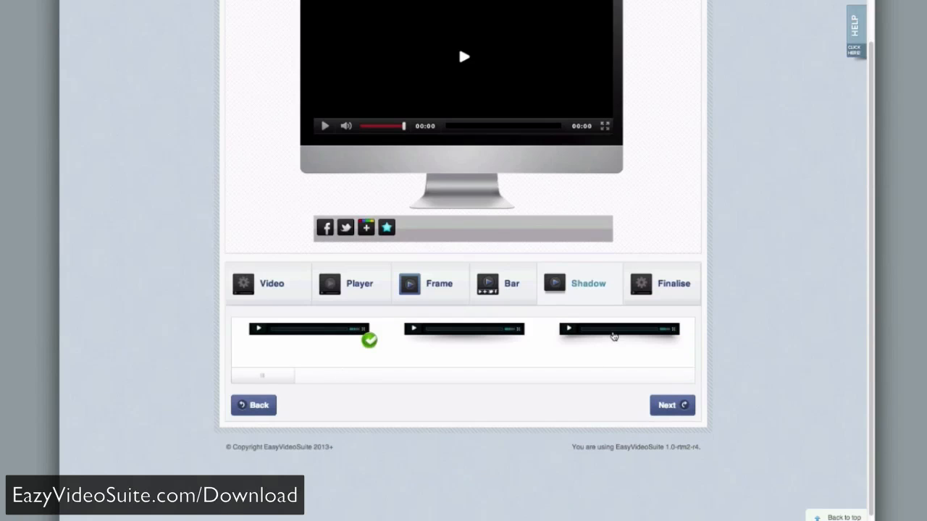
click(613, 336)
mouse_move(262, 422)
mouse_down()
mouse_move(316, 424)
mouse_move(286, 420)
mouse_up()
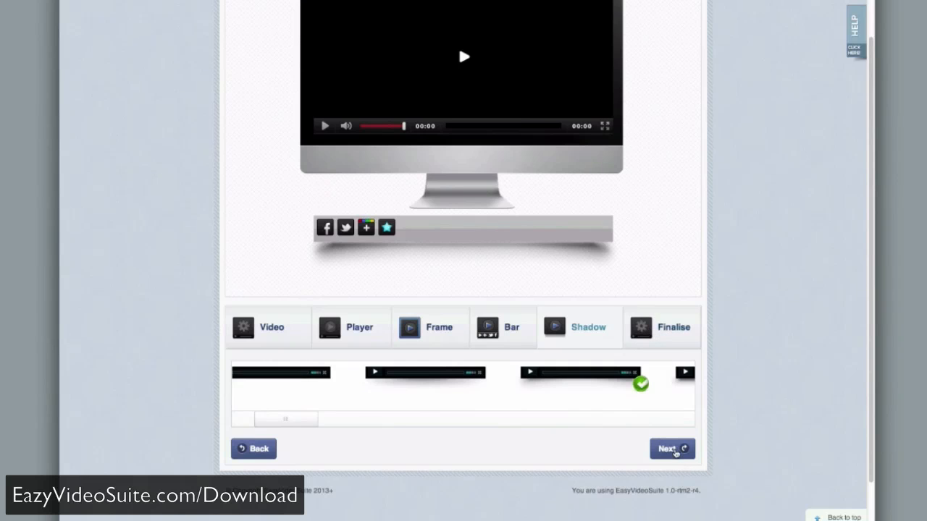
click(675, 451)
Skip the extra options to get the code, then select the embed code and the share URL
click(405, 182)
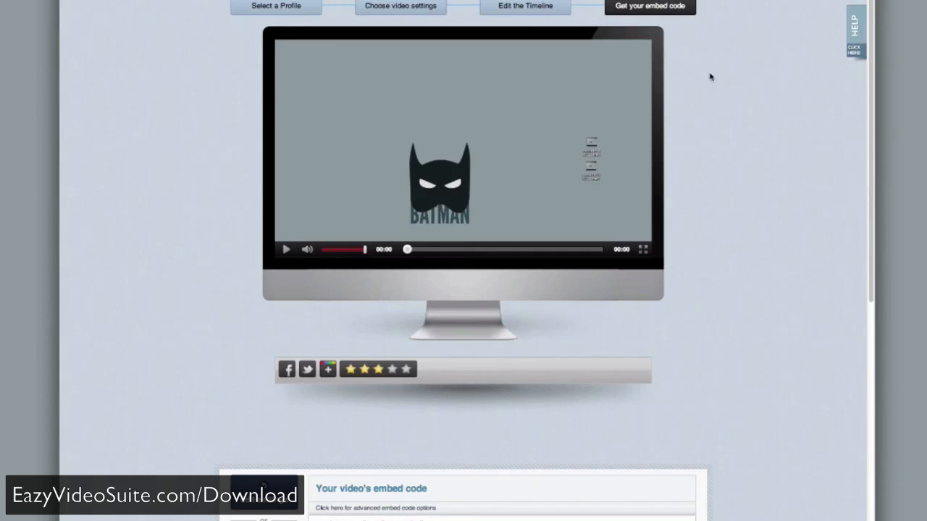
mouse_move(463, 145)
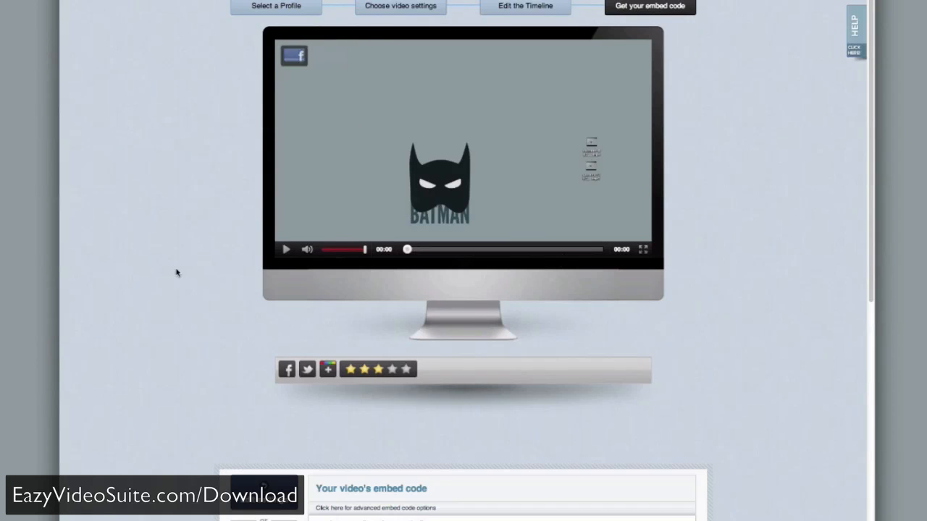
scroll(179, 336, down, 2)
scroll(179, 336, up, 2)
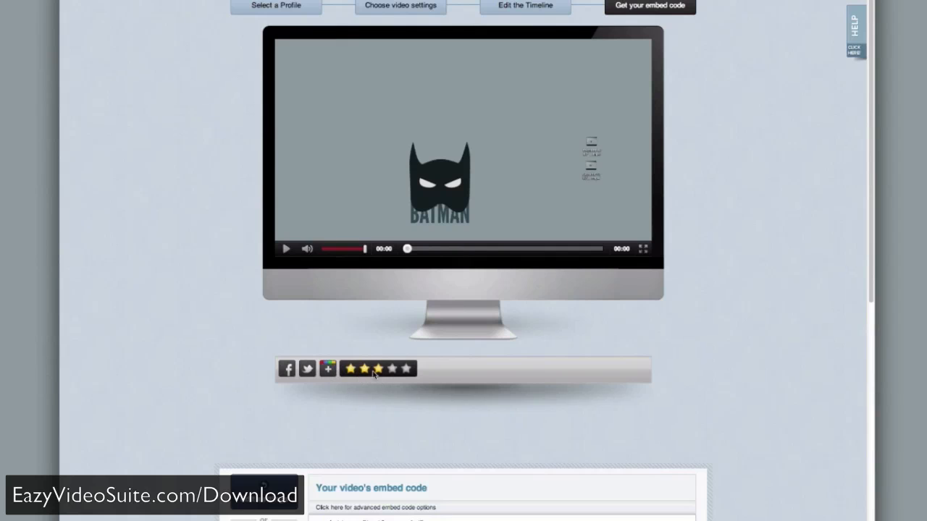
scroll(507, 425, down, 3)
scroll(506, 425, up, 3)
scroll(650, 297, down, 5)
scroll(650, 297, up, 5)
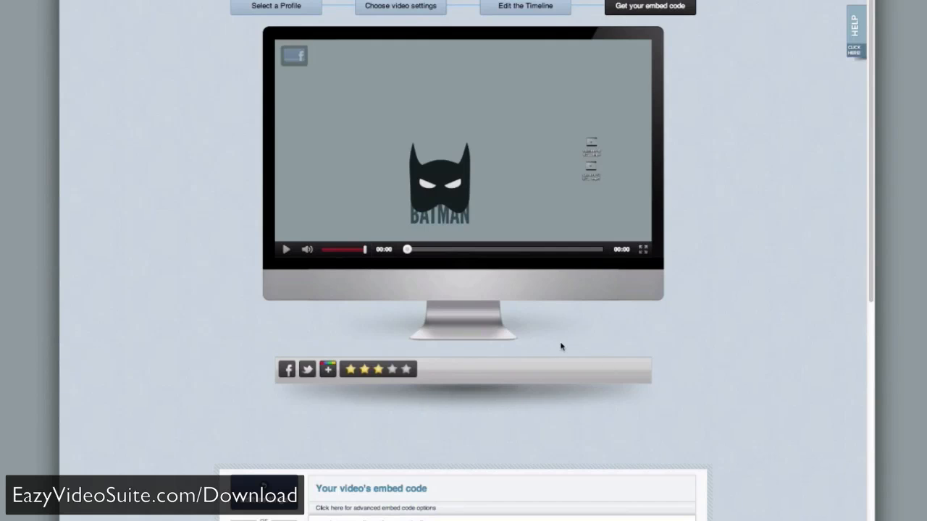
scroll(561, 343, down, 5)
click(568, 357)
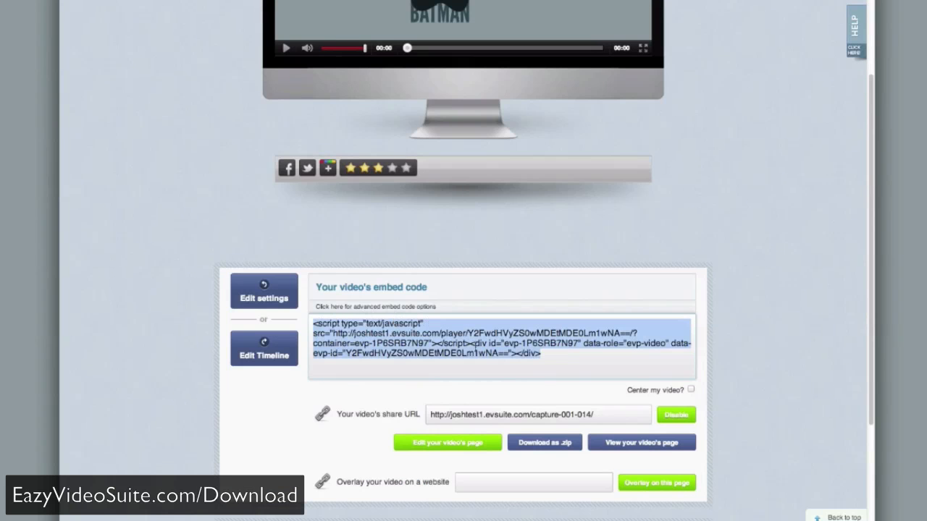
click(546, 416)
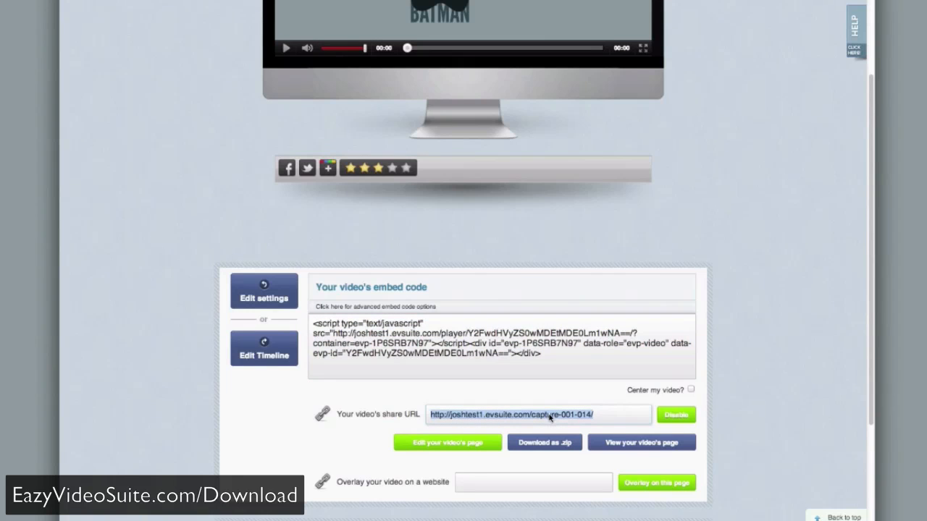
In the page editor, set the Title widget to Joshs Video in red #cf0000 and save it
click(454, 447)
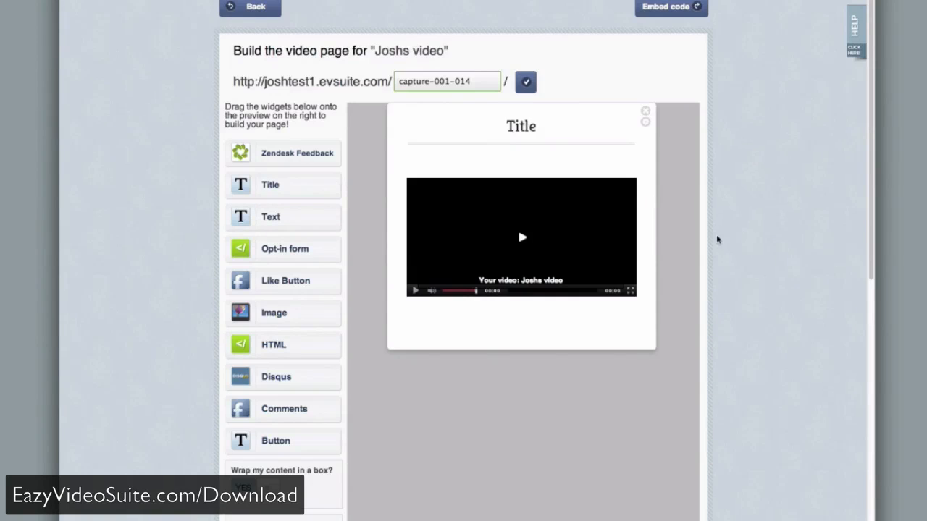
scroll(711, 239, down, 5)
scroll(711, 239, up, 5)
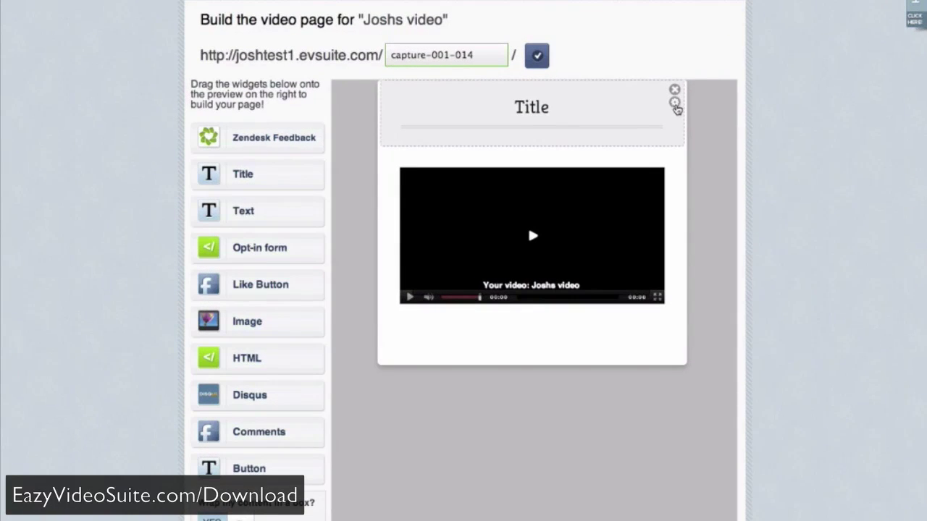
click(676, 106)
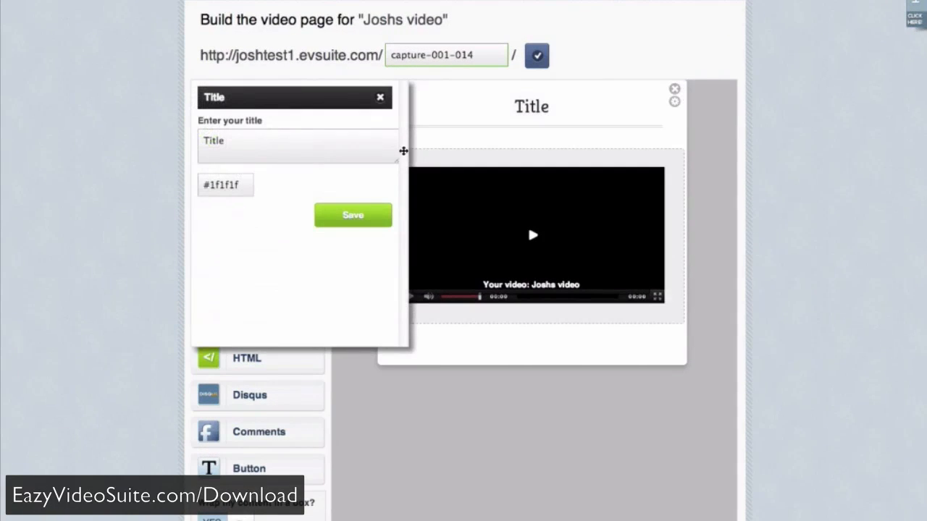
text(Joshs Video)
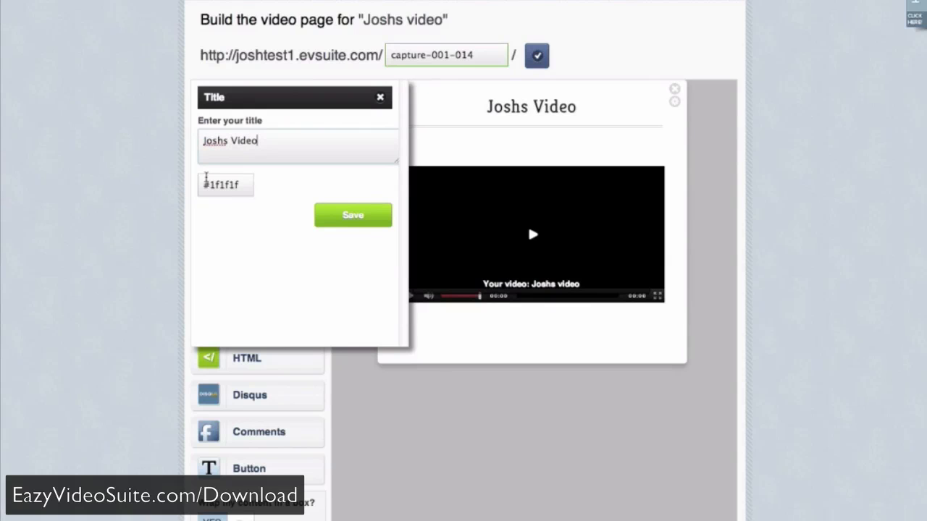
click(224, 185)
drag(362, 249, 368, 236)
click(375, 172)
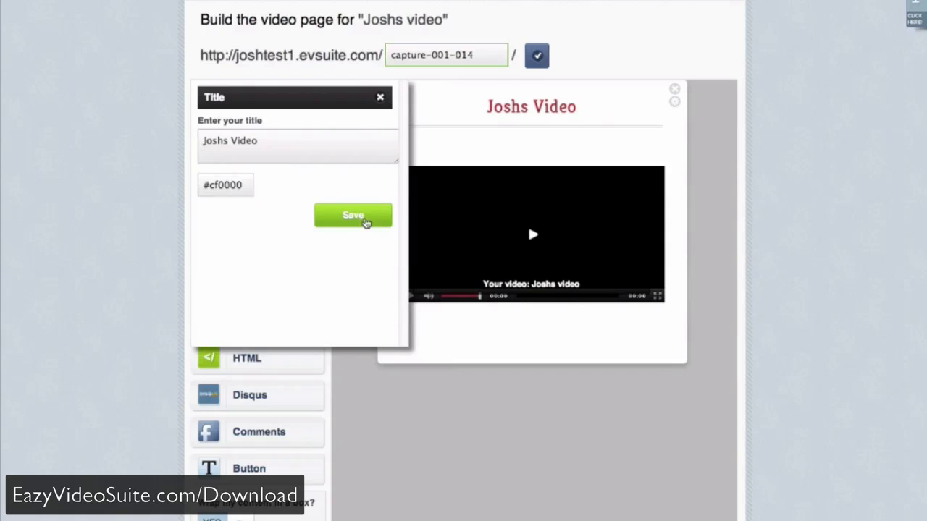
click(365, 221)
scroll(708, 266, down, 10)
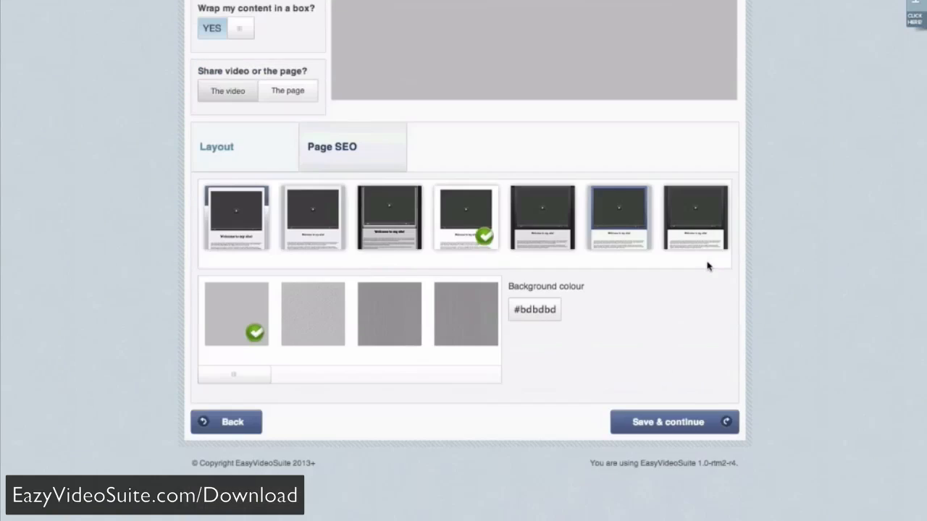
scroll(709, 265, up, 5)
scroll(544, 282, down, 2)
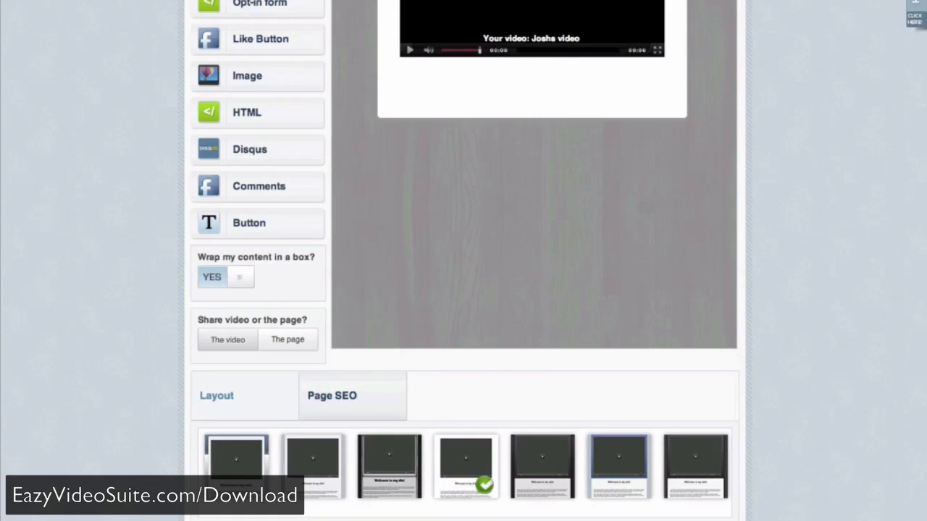
scroll(594, 506, down, 5)
drag(605, 440, 623, 427)
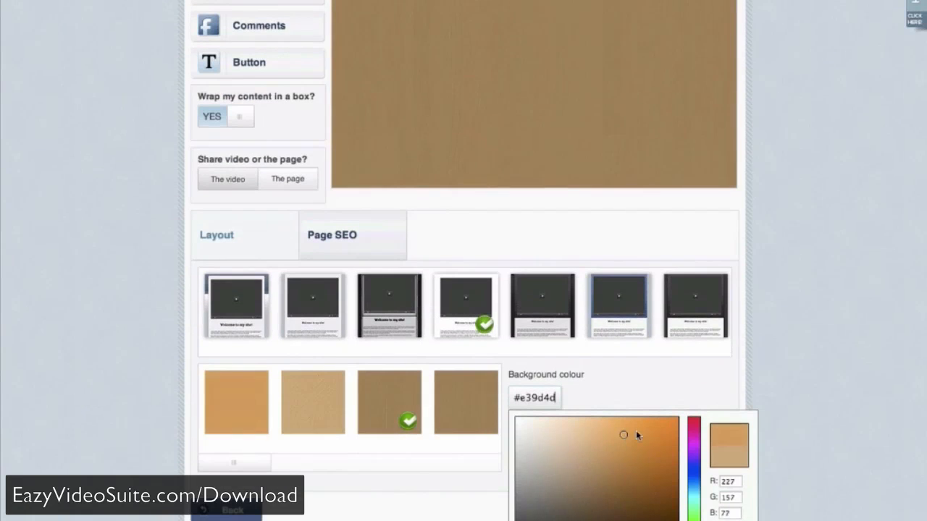
Confirm the wood-texture background colour choice for the page
click(625, 230)
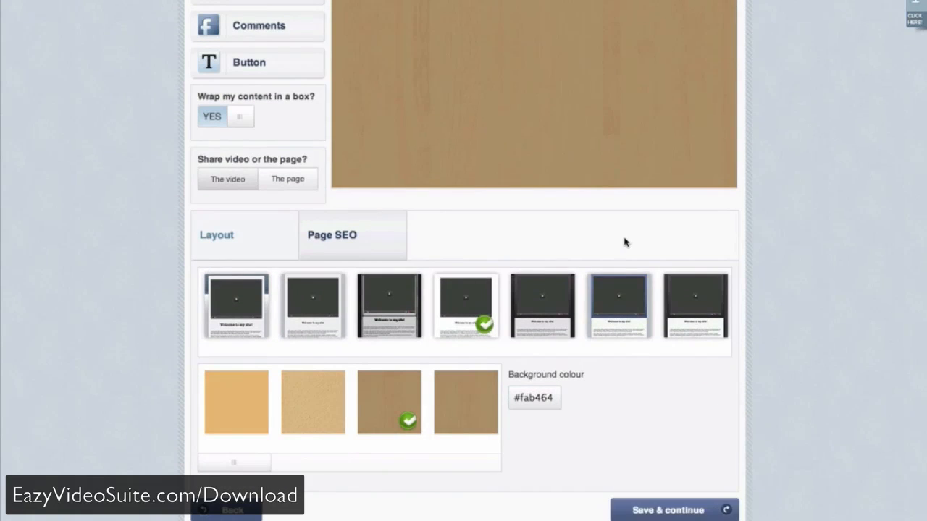
scroll(624, 239, up, 10)
scroll(652, 289, down, 5)
scroll(652, 218, up, 4)
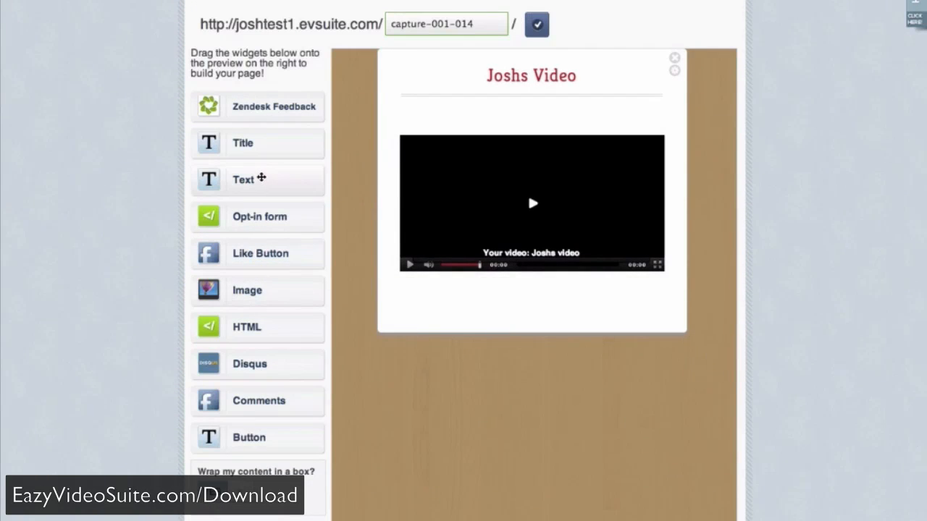
Add a Text block, make Watch the video! larger and bold, save, and move it below the player
mouse_move(243, 180)
mouse_down()
mouse_move(449, 227)
mouse_move(585, 144)
mouse_up()
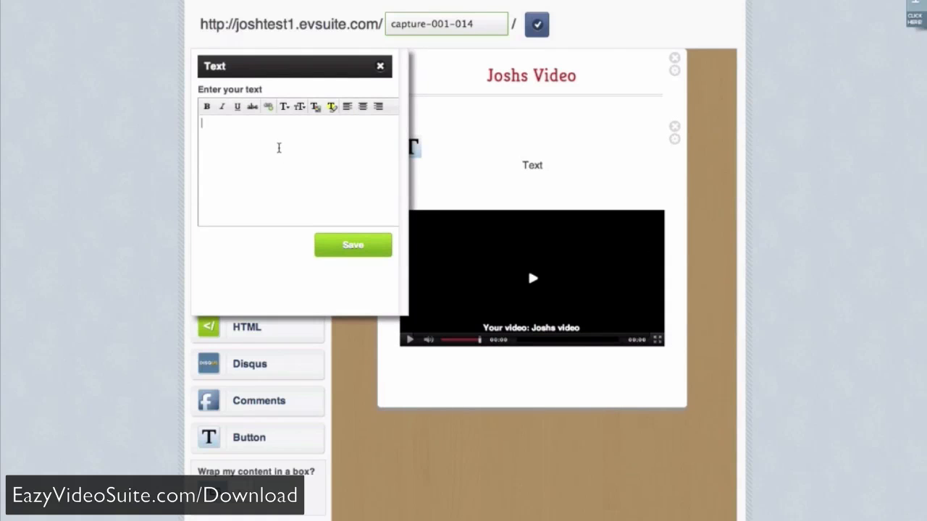
text(Watch the video!)
key(ctrl+a)
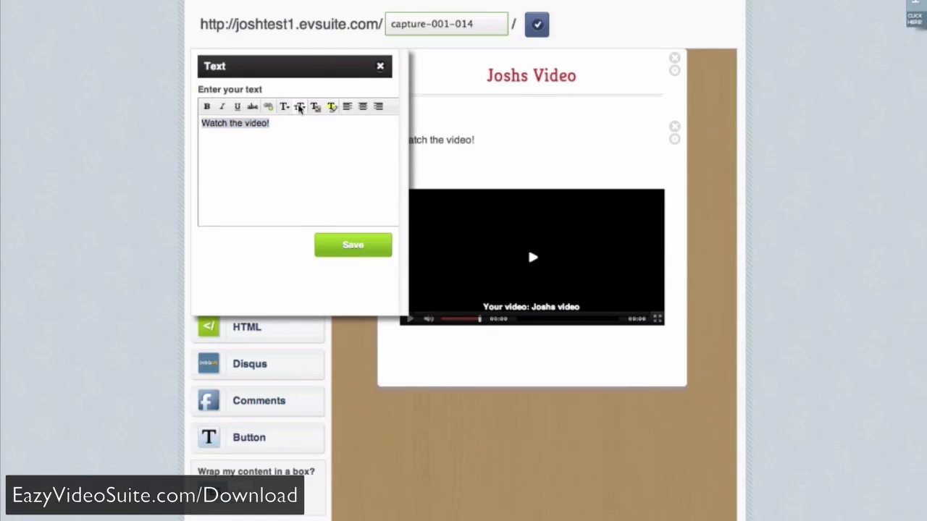
click(299, 106)
click(304, 189)
click(206, 106)
click(297, 181)
click(353, 245)
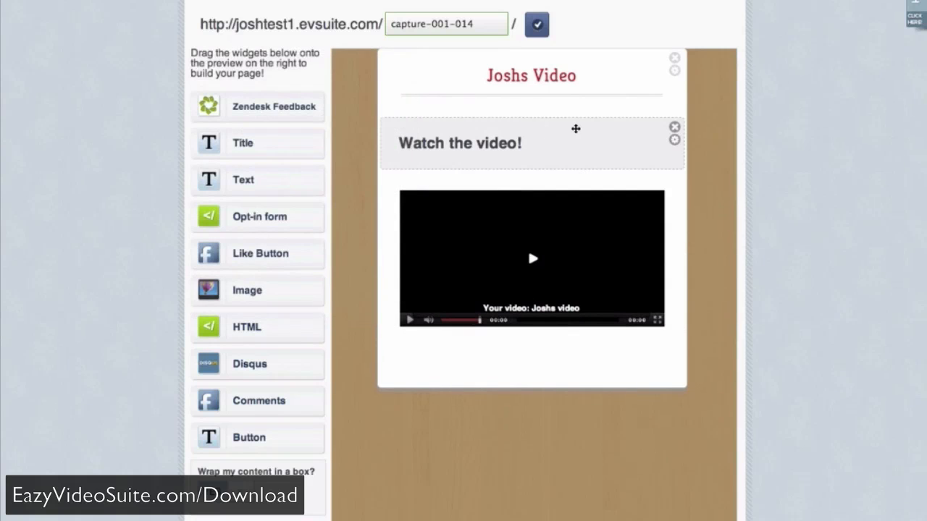
drag(572, 130, 579, 317)
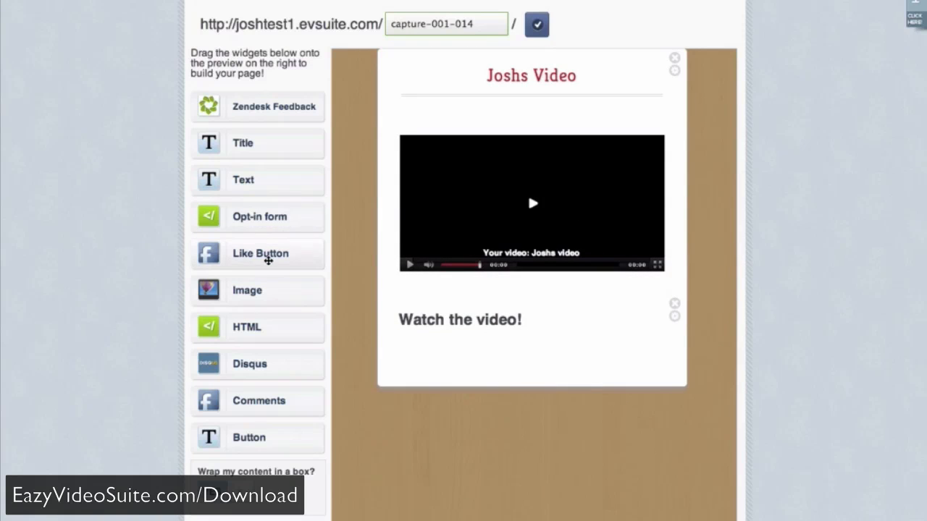
Add a Facebook Like bar under the video and an ADD TO CART button with the PayPal link at the bottom
drag(261, 254, 533, 319)
scroll(585, 218, down, 3)
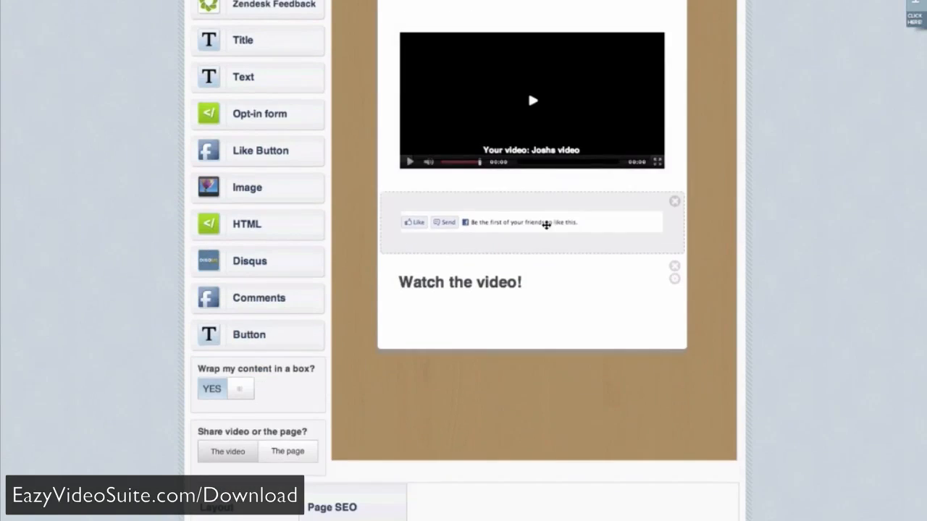
drag(246, 297, 527, 311)
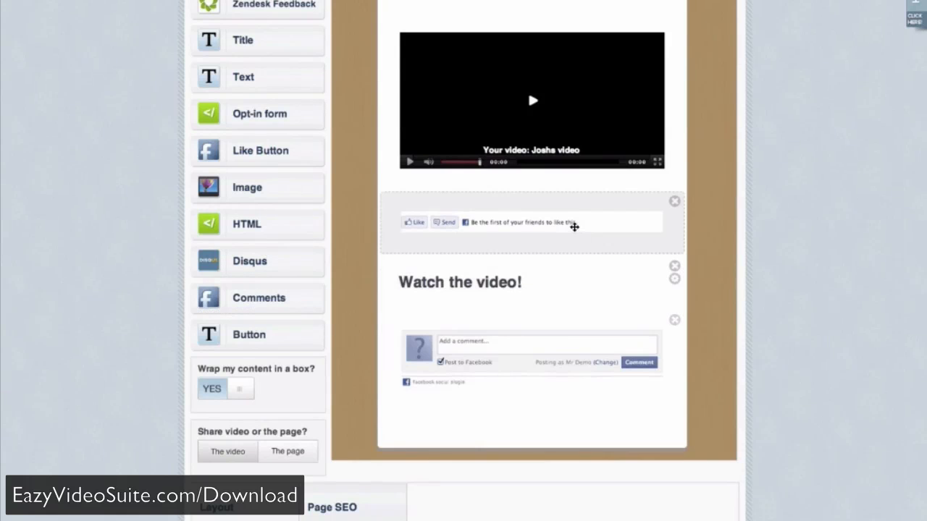
drag(254, 337, 531, 427)
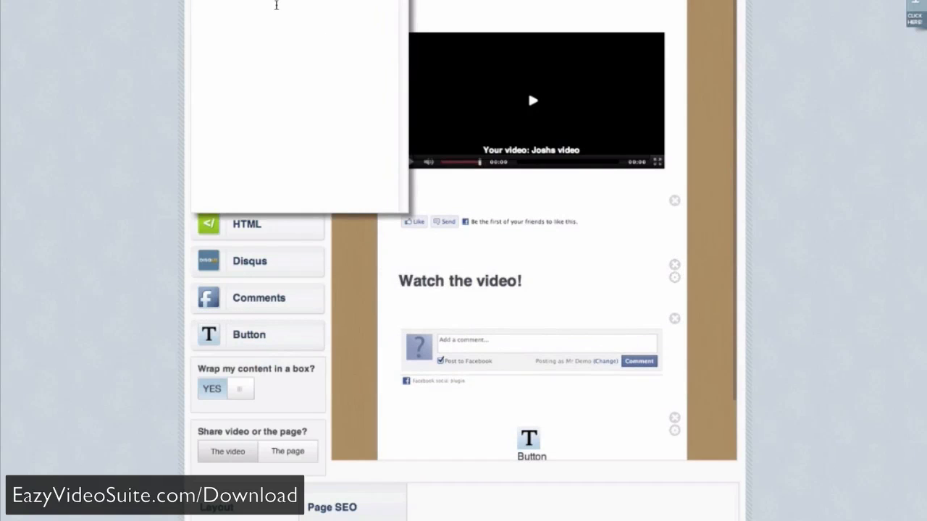
click(274, 84)
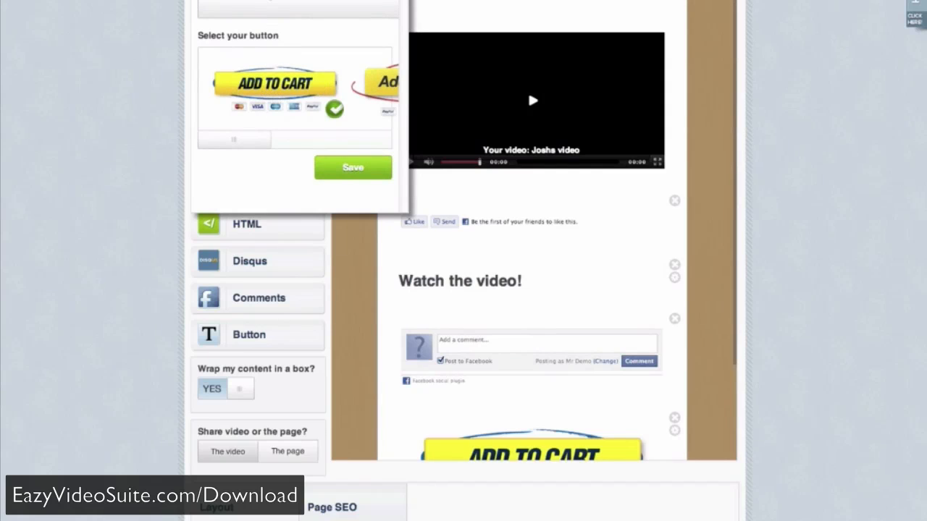
click(268, 13)
text(www.paypal.com)
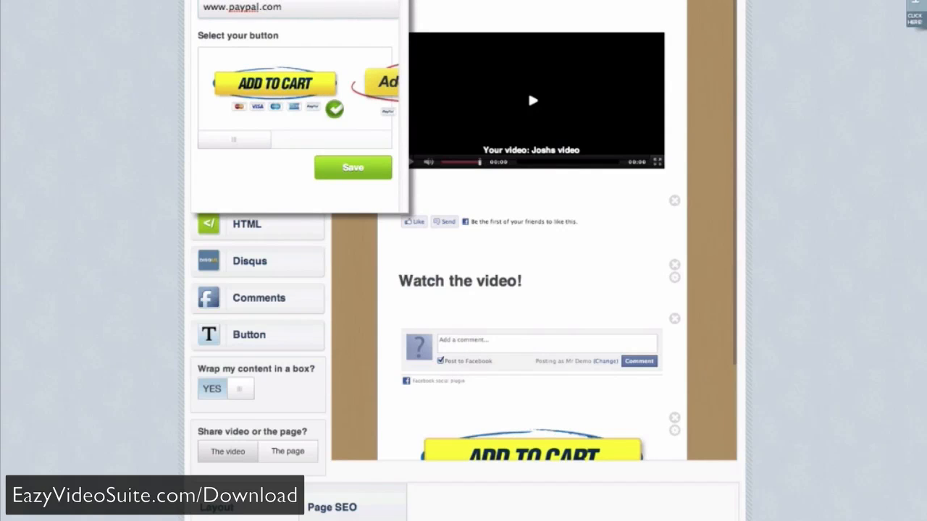
click(369, 172)
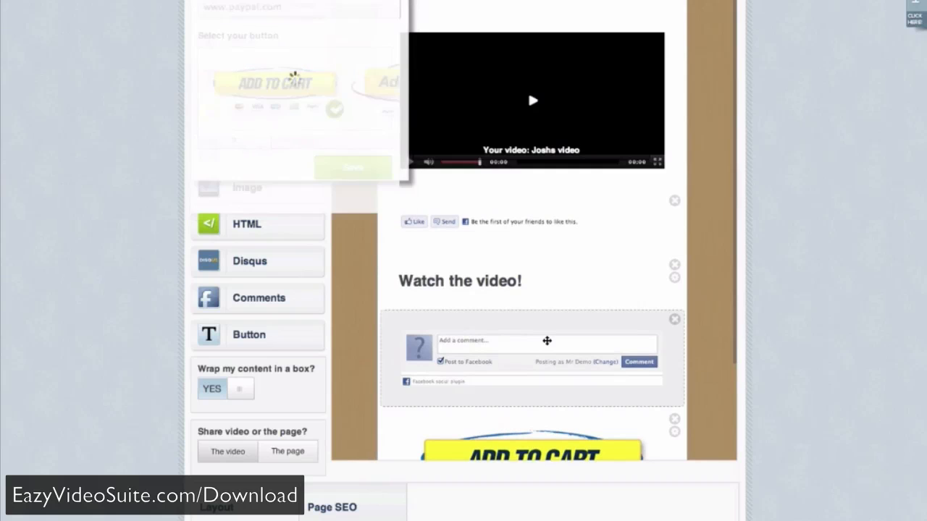
scroll(466, 290, up, 1)
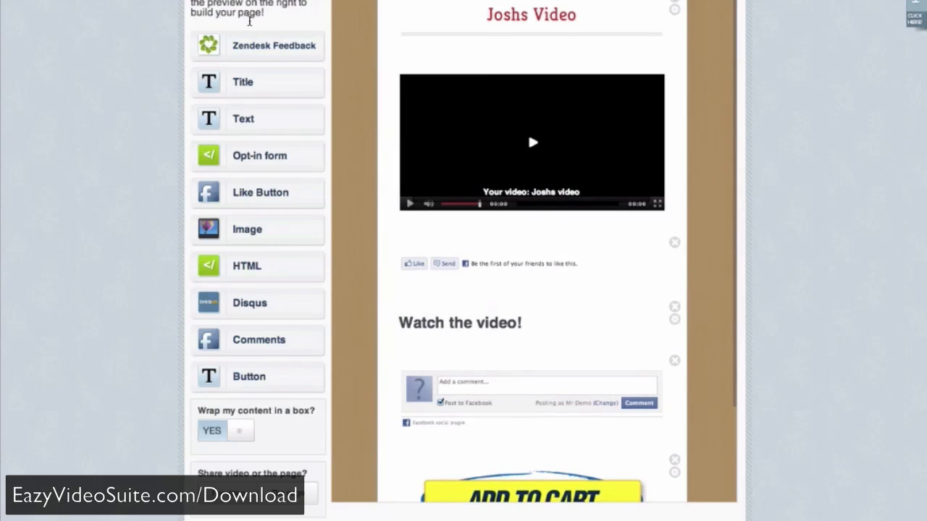
scroll(371, 380, down, 3)
scroll(340, 352, down, 3)
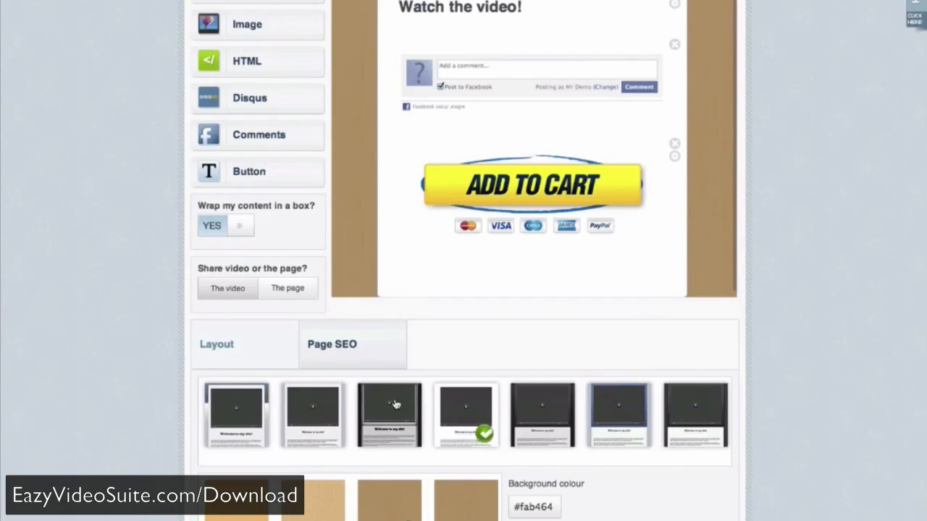
click(365, 347)
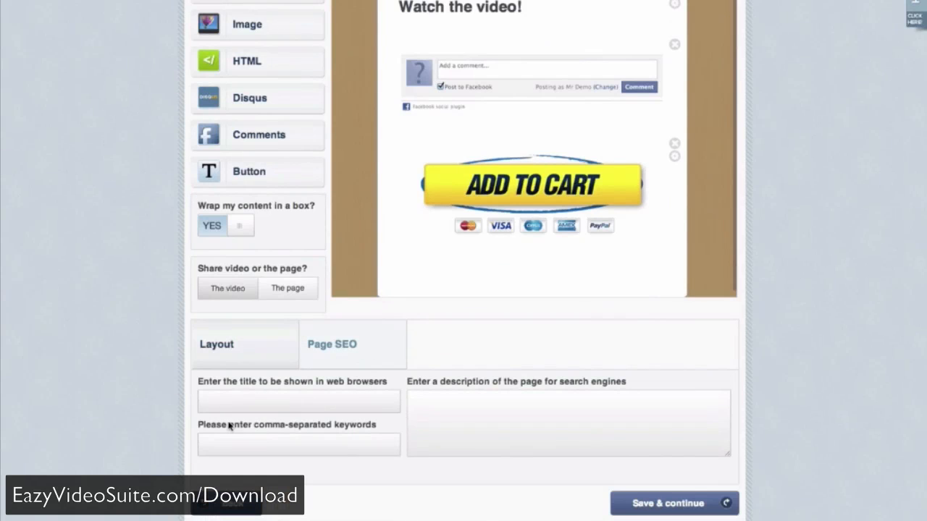
click(276, 362)
scroll(528, 217, up, 5)
scroll(528, 125, up, 3)
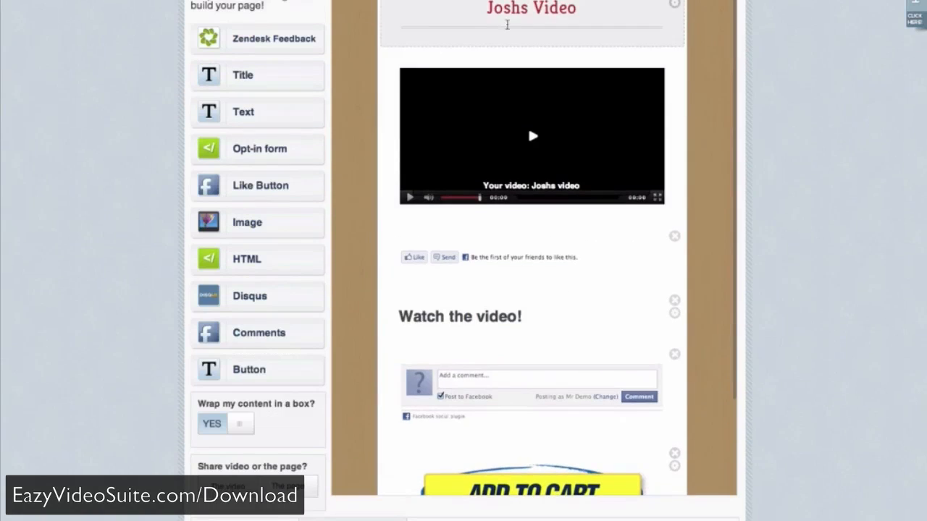
scroll(698, 283, down, 5)
scroll(651, 325, down, 5)
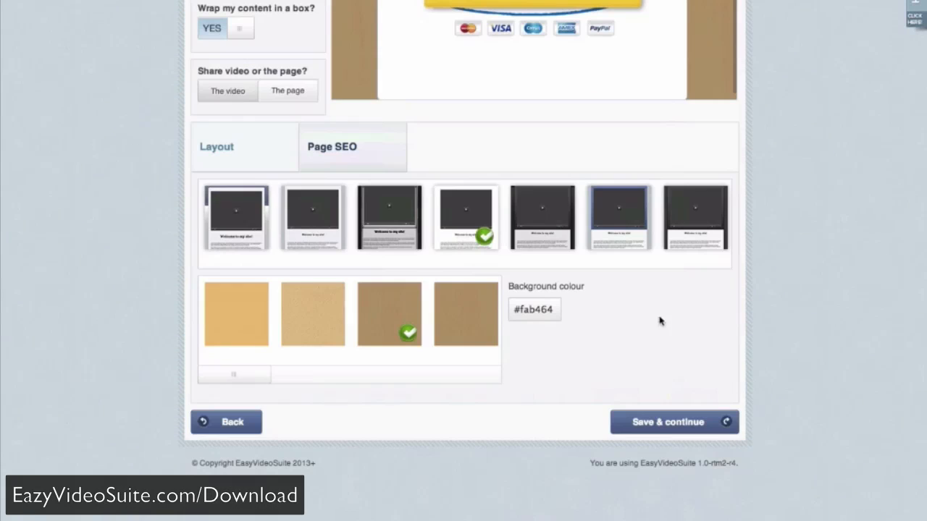
scroll(536, 404, up, 1)
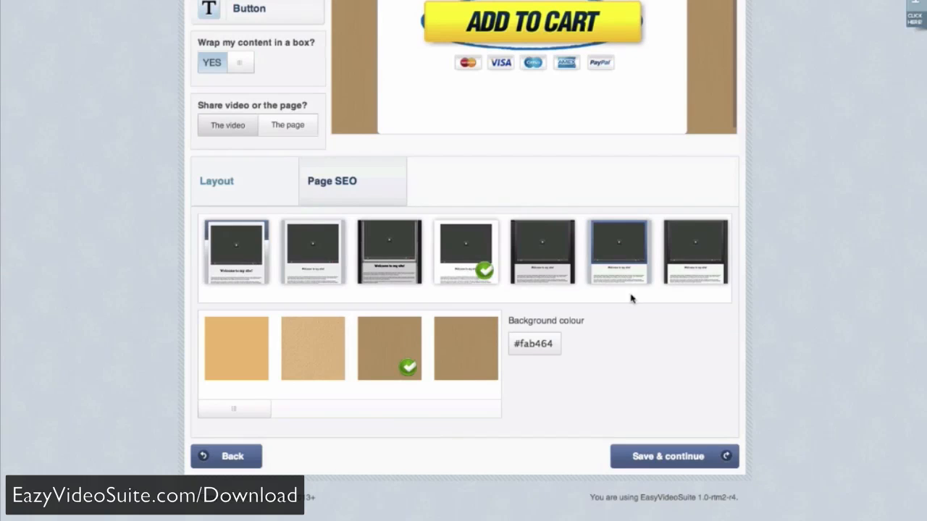
scroll(631, 297, up, 1)
scroll(632, 296, up, 5)
scroll(631, 297, up, 3)
scroll(631, 297, down, 4)
scroll(631, 318, down, 6)
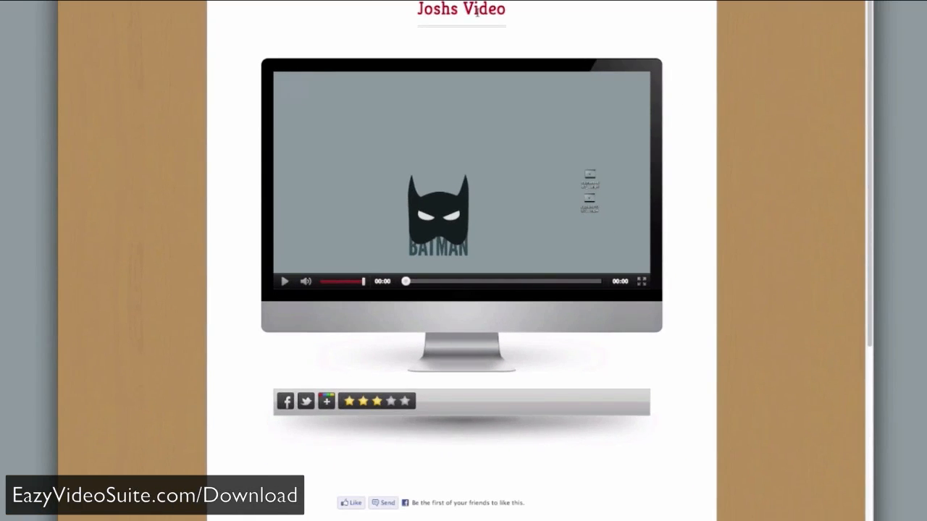
scroll(704, 115, down, 5)
scroll(704, 116, down, 4)
scroll(704, 116, down, 1)
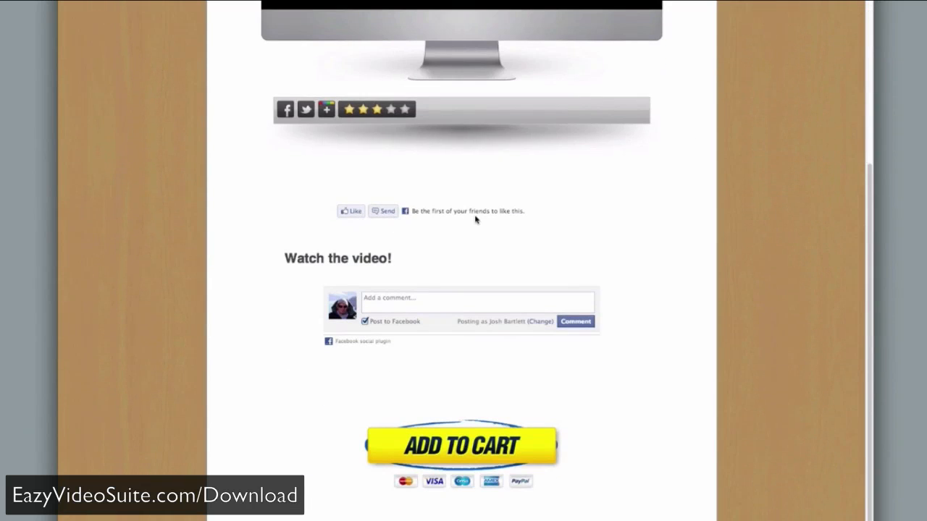
scroll(451, 168, down, 1)
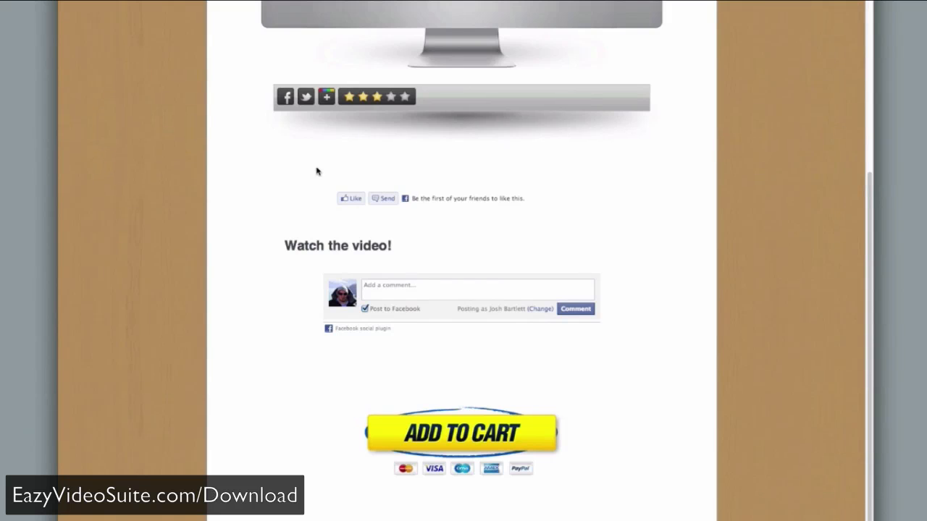
Test the published page's Add to Cart button, opening PayPal
click(467, 438)
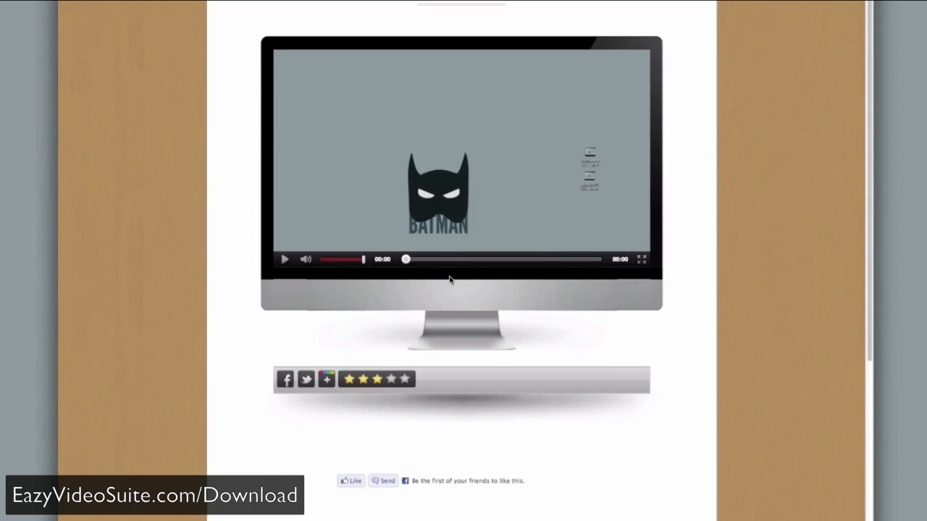
scroll(449, 280, down, 5)
scroll(539, 437, up, 5)
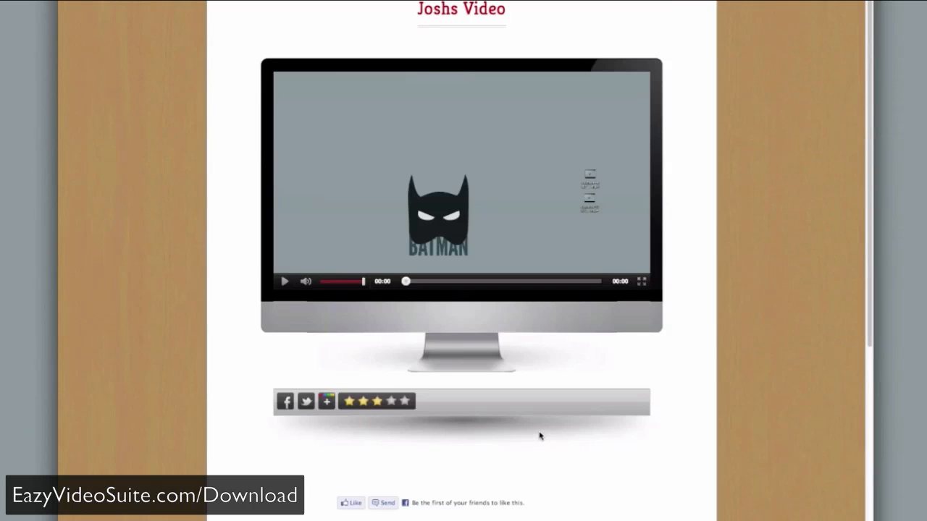
scroll(539, 436, down, 3)
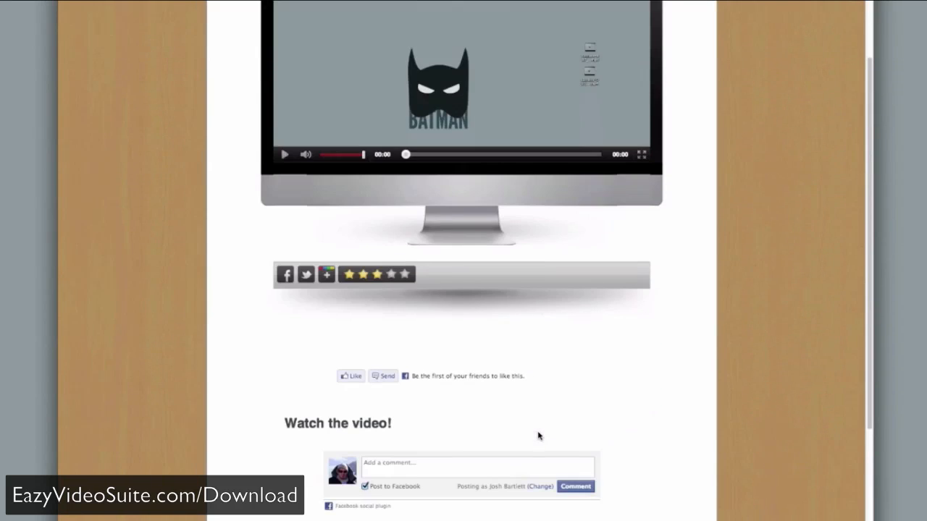
scroll(409, 181, up, 2)
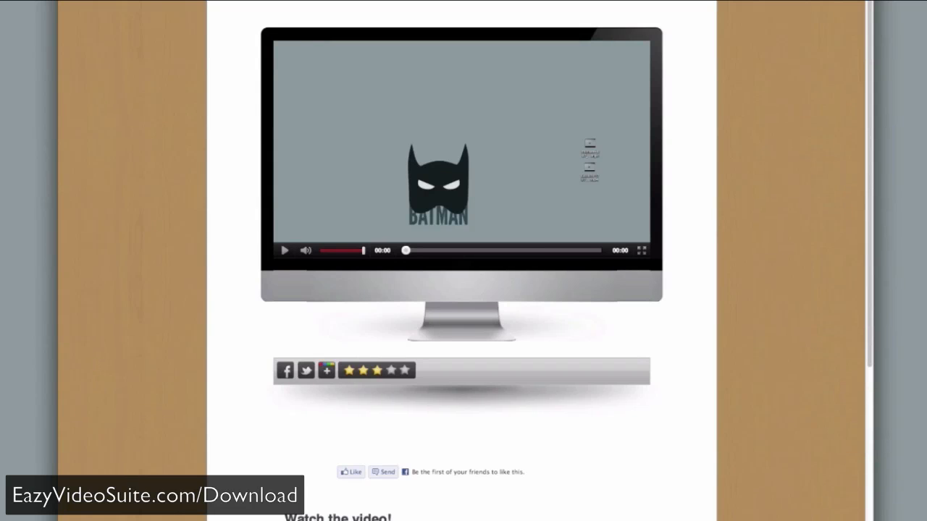
scroll(704, 369, up, 1)
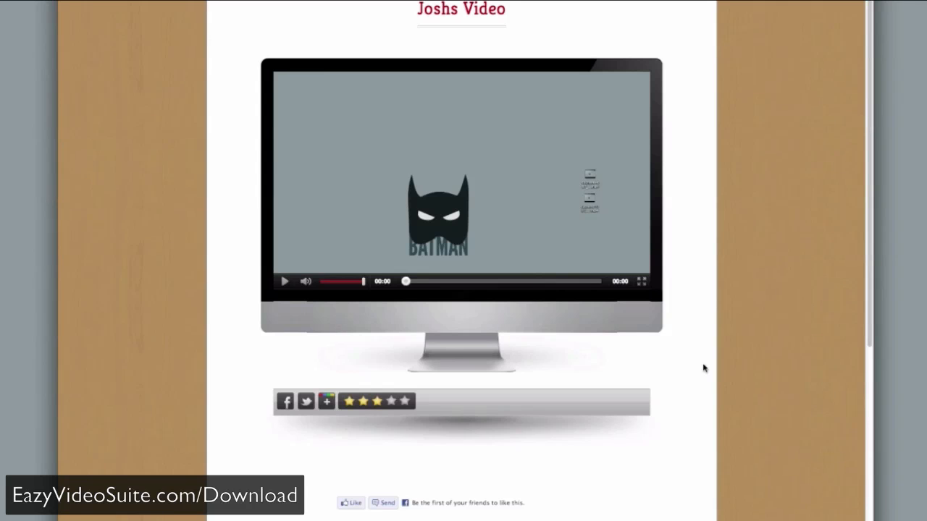
scroll(726, 347, down, 5)
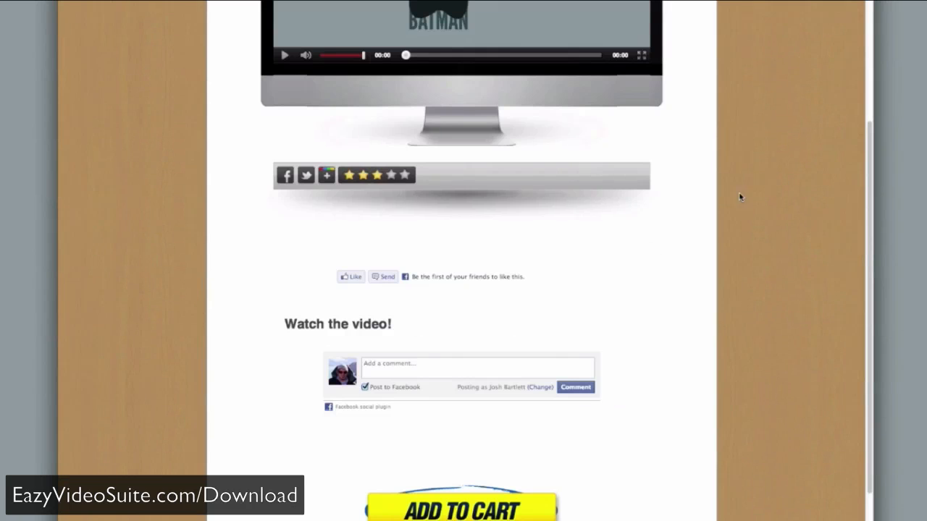
scroll(744, 297, down, 3)
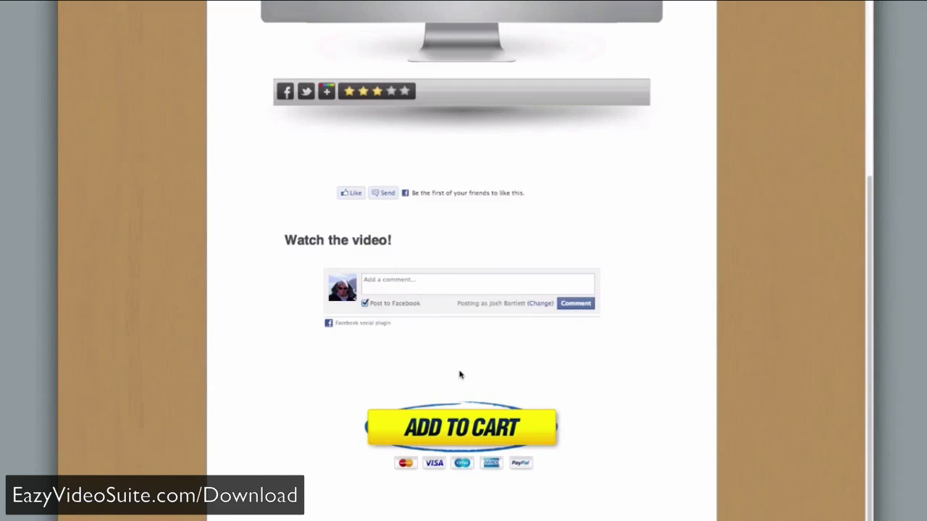
scroll(460, 375, up, 3)
scroll(464, 304, up, 5)
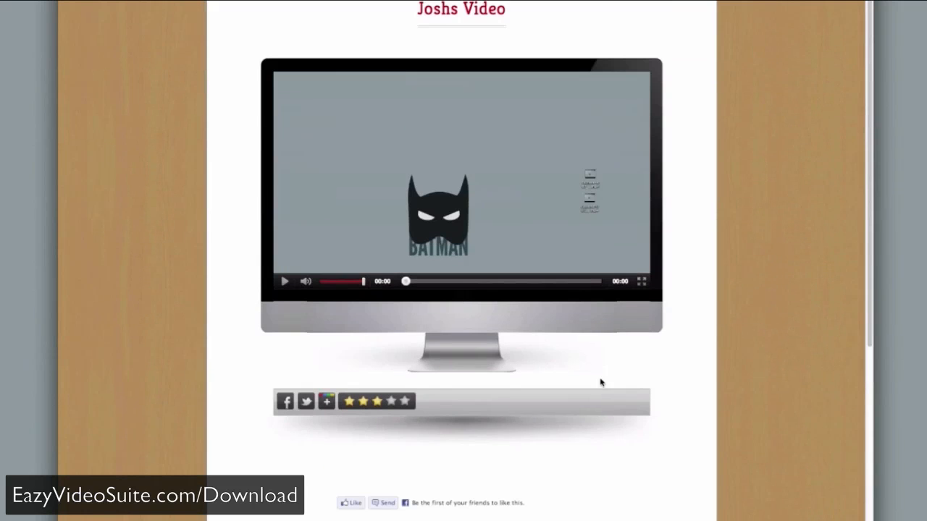